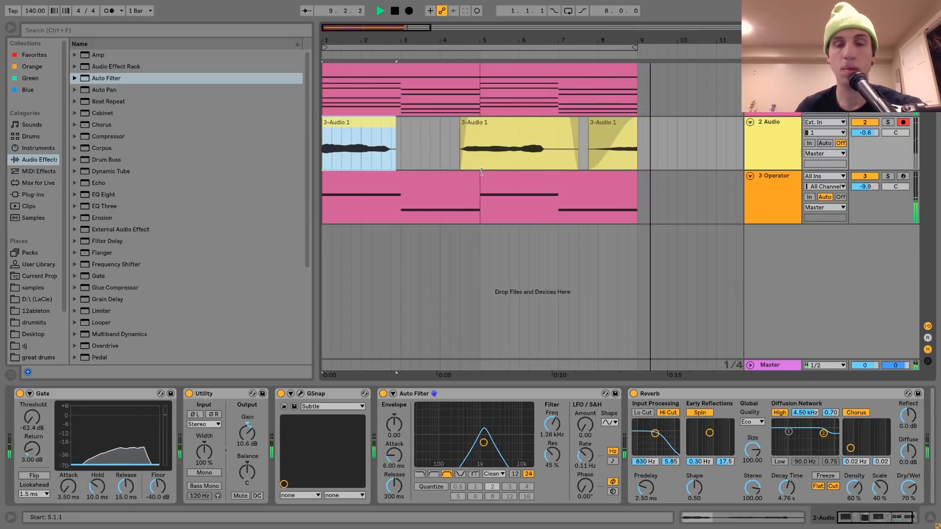
- Stop playback and move the audio track above the Strings Ensemble track
{"action": "key", "text": "space"}
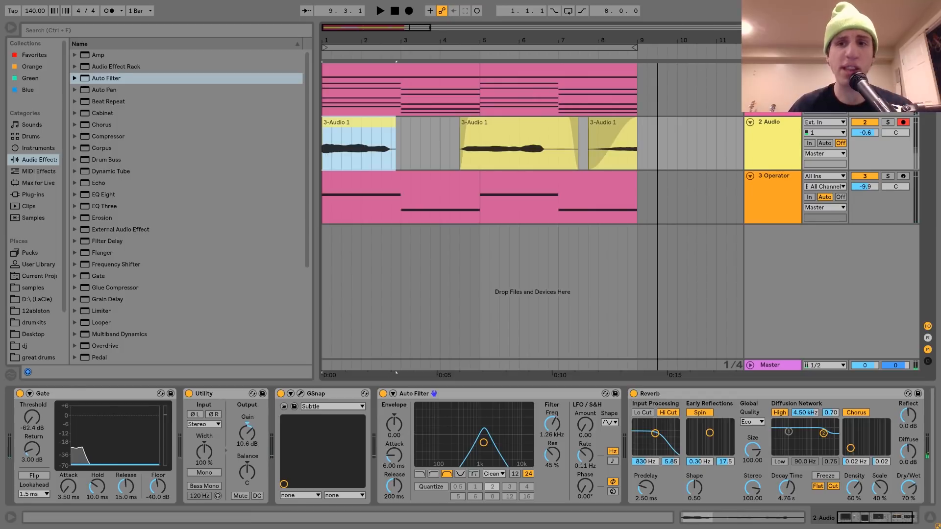
{"action": "left_click_drag", "start_coordinate": [787, 101], "coordinate": [817, 162]}
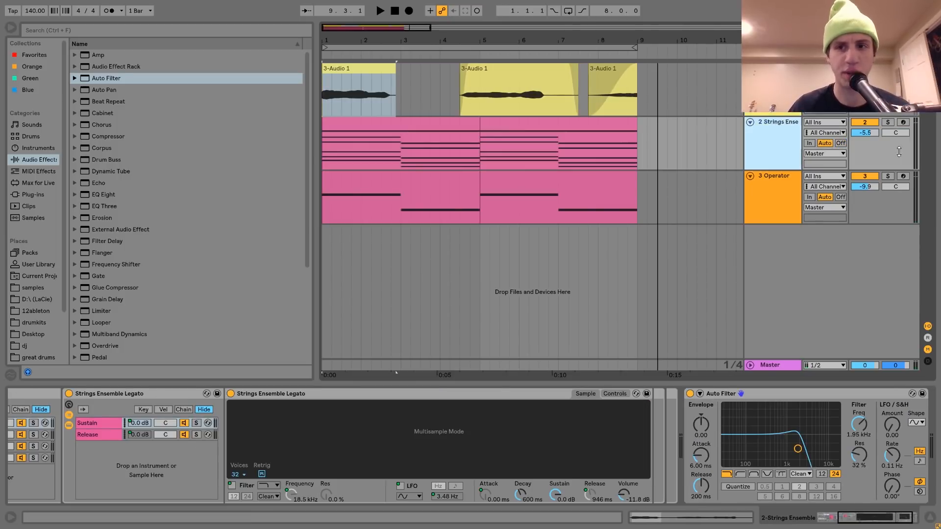
- Listen to the Strings Ensemble and Operator tracks in turn by soloing each during playback
{"action": "left_click", "coordinate": [887, 123]}
{"action": "key", "text": "space"}
{"action": "left_click", "coordinate": [887, 176]}
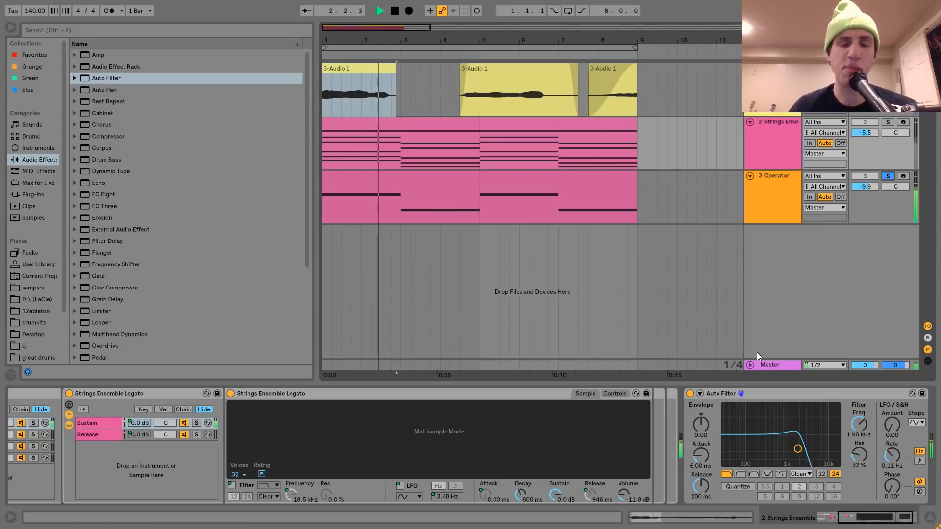
{"action": "key", "text": "space"}
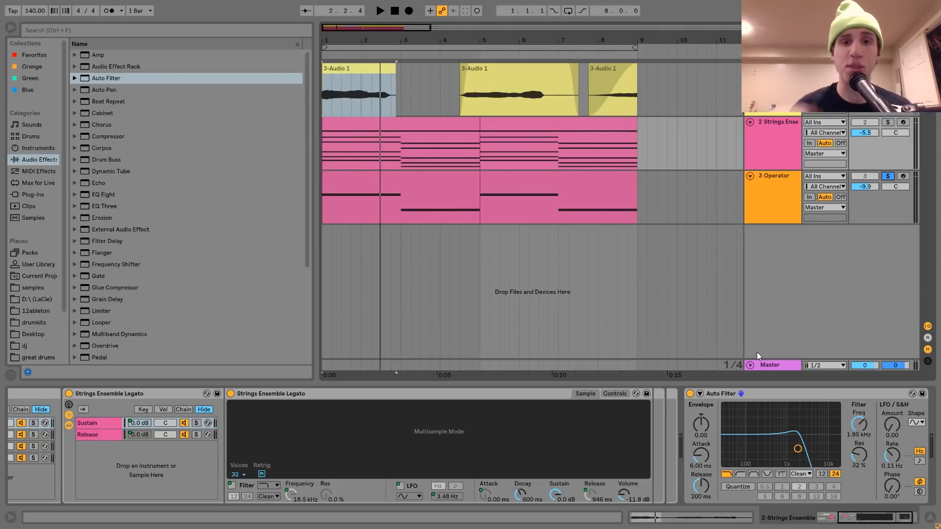
- Solo the vocal audio track and switch off its Reverb, Auto Filter and GSnap devices
{"action": "left_click", "coordinate": [772, 88]}
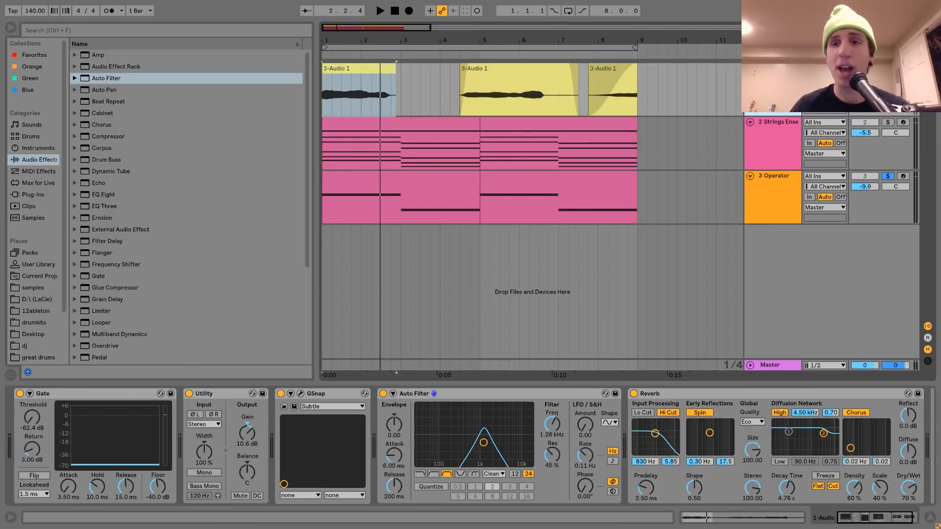
{"action": "left_click", "coordinate": [887, 68]}
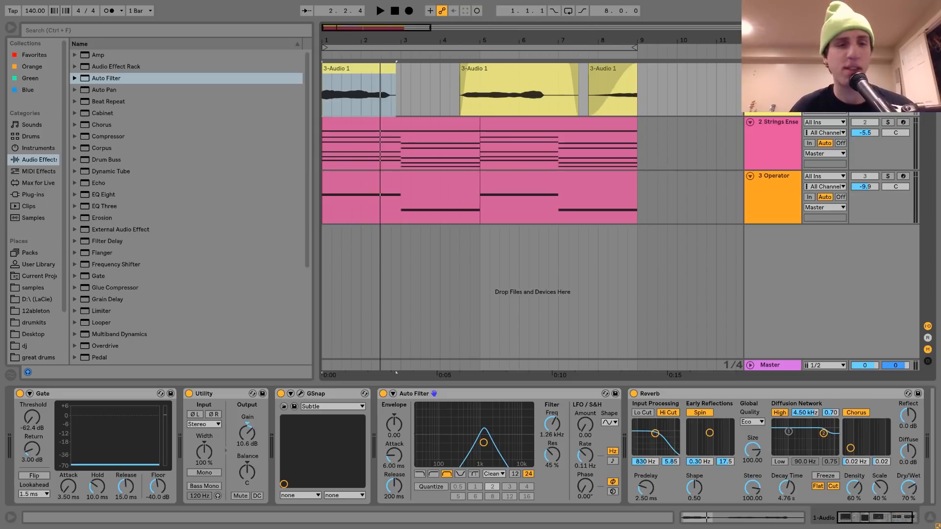
{"action": "left_click", "coordinate": [710, 394]}
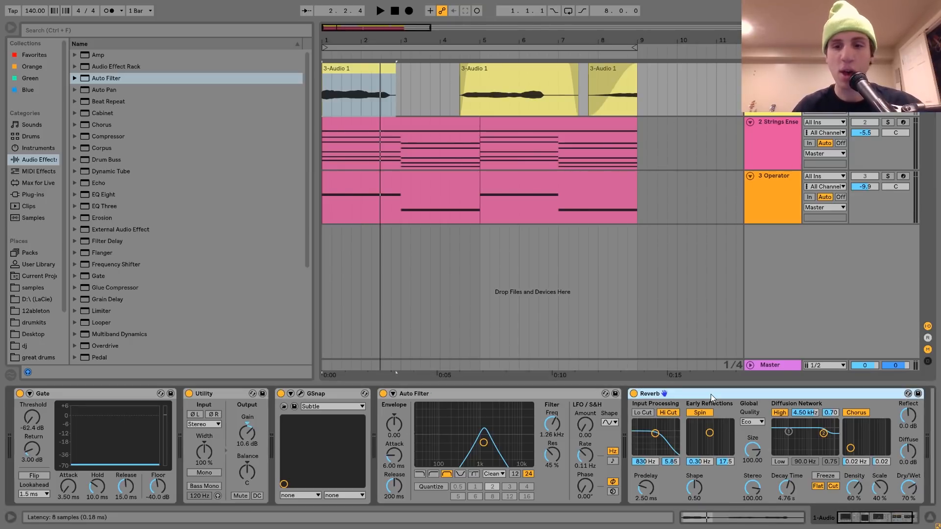
{"action": "left_click", "coordinate": [633, 394]}
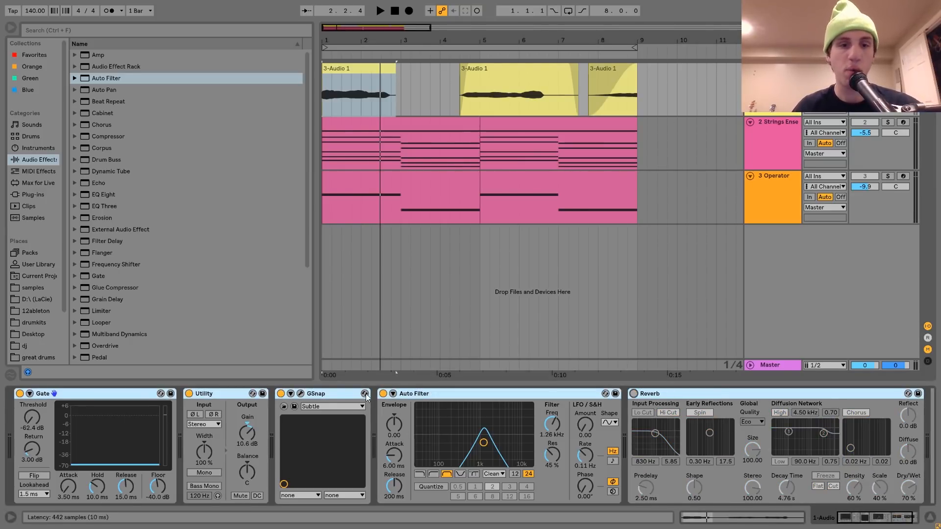
{"action": "left_click", "coordinate": [382, 393]}
{"action": "left_click", "coordinate": [281, 394]}
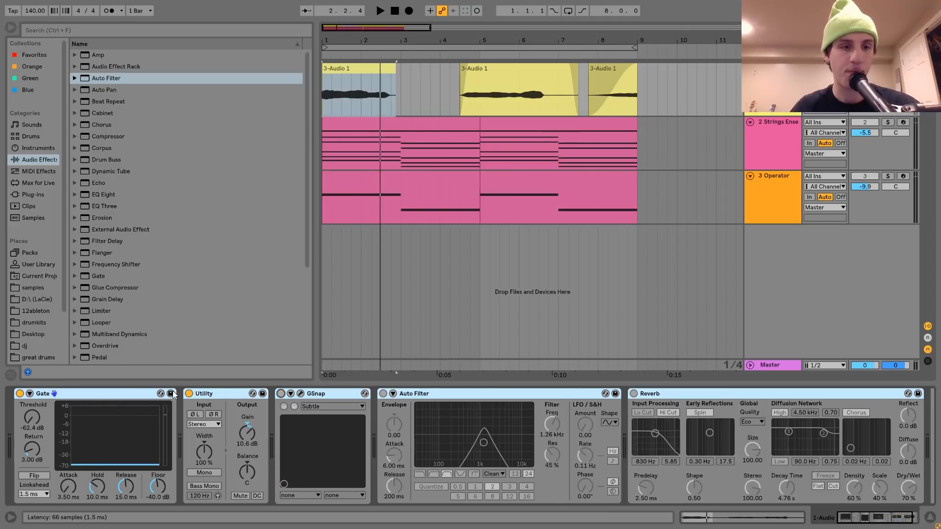
- Play the first vocal clip and delete the Gate from the audio track's device chain
{"action": "key", "text": "space"}
{"action": "key", "text": "Delete"}
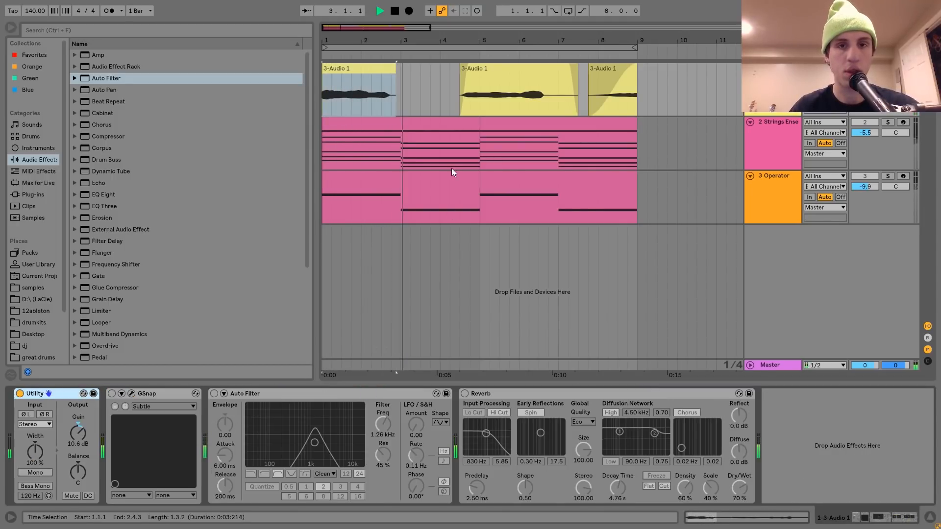
- Audition the second and third vocal clips without pitch correction, filter or reverb
{"action": "left_click", "coordinate": [501, 76]}
{"action": "key", "text": "space"}
{"action": "key", "text": "space"}
{"action": "left_click", "coordinate": [612, 83]}
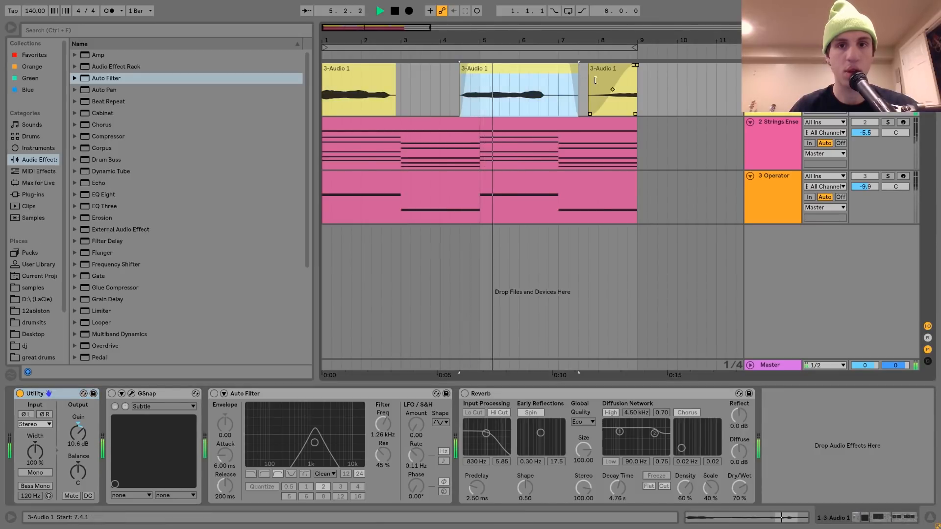
{"action": "key", "text": "space"}
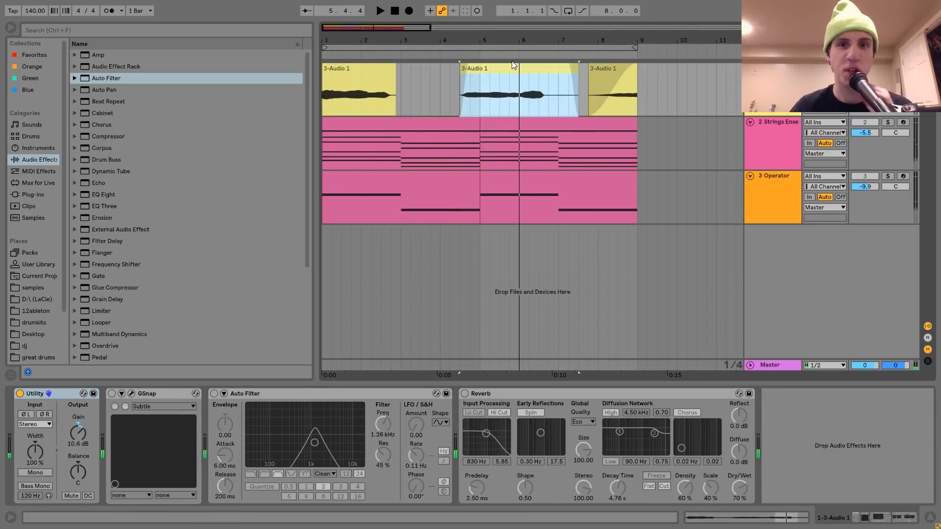
{"action": "double_click", "coordinate": [512, 66]}
{"action": "left_click", "coordinate": [612, 83]}
{"action": "key", "text": "space"}
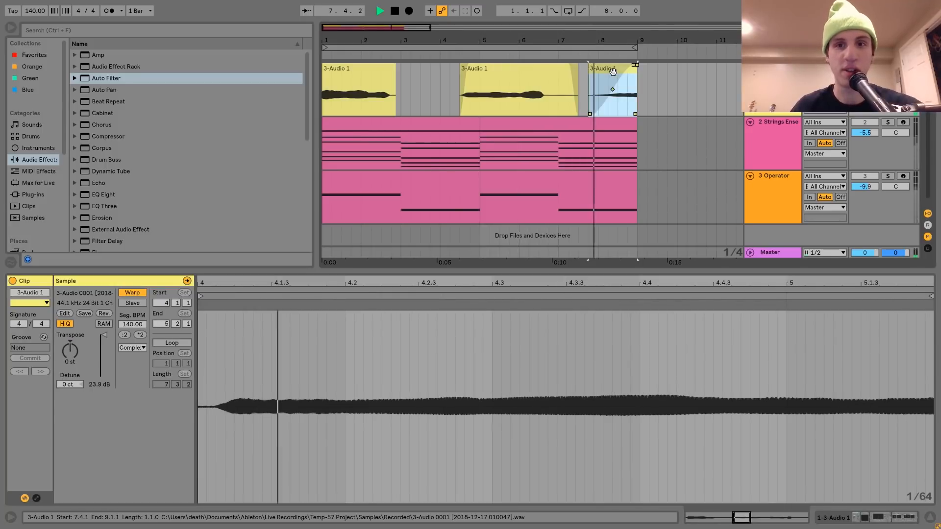
{"action": "key", "text": "shift+Tab"}
{"action": "key", "text": "space"}
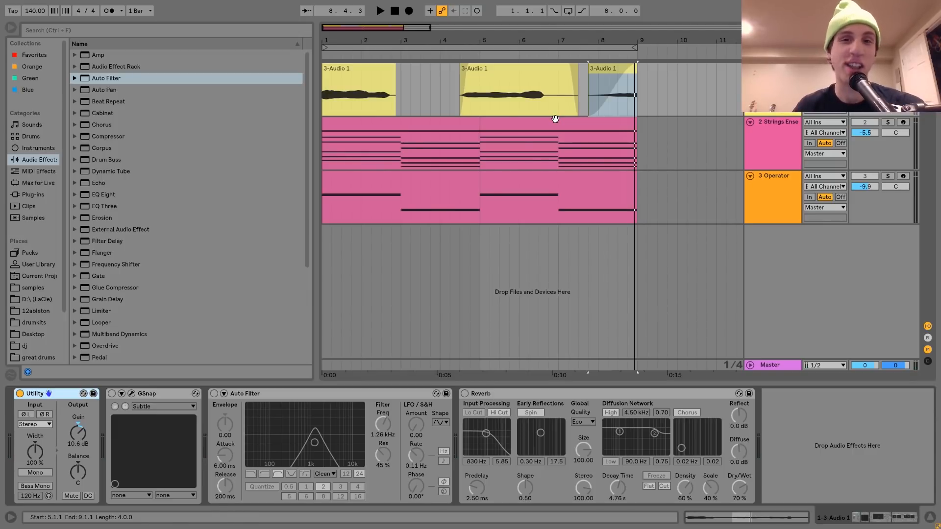
- Select the first vocal clip, switch GSnap back on and review its scale and correction settings
{"action": "left_click", "coordinate": [332, 71]}
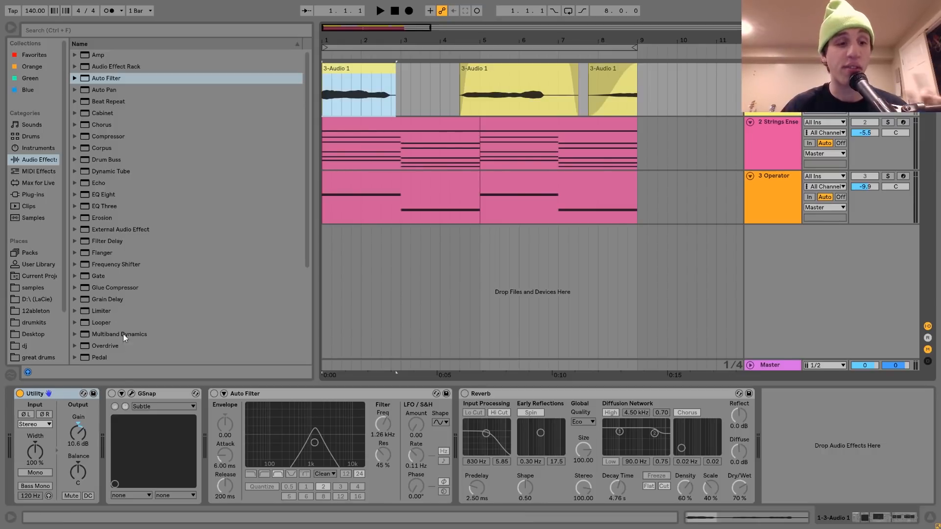
{"action": "left_click", "coordinate": [112, 394]}
{"action": "left_click", "coordinate": [132, 394]}
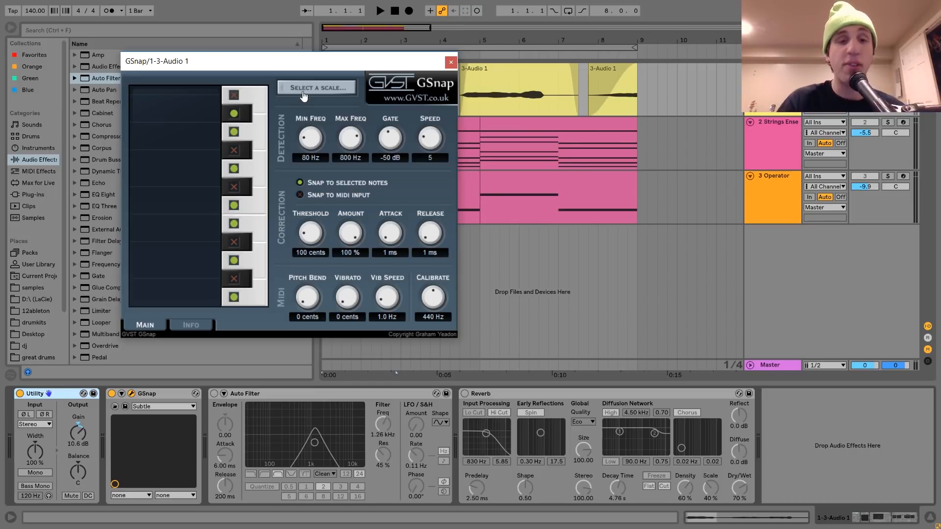
{"action": "left_click", "coordinate": [450, 62]}
- Compare the first vocal clip with GSnap switched on and off, leaving the device on
{"action": "key", "text": "space"}
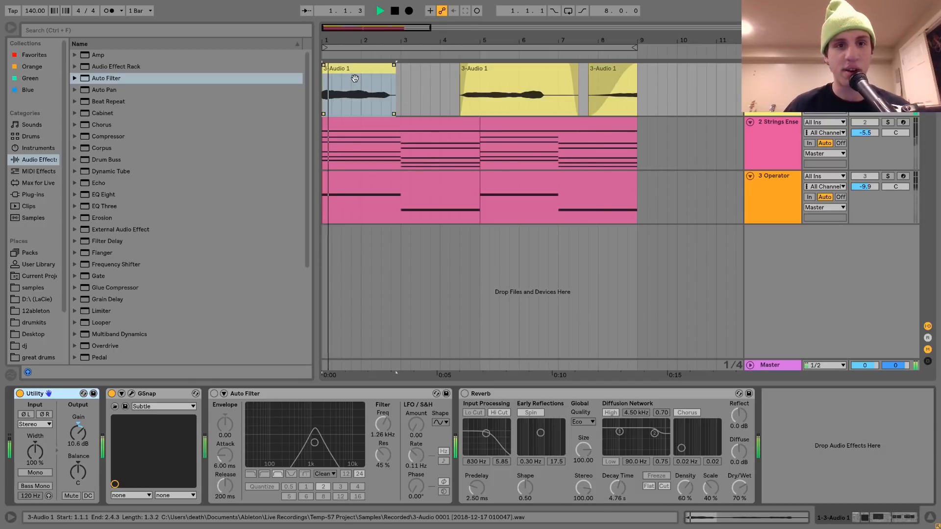
{"action": "left_click", "coordinate": [112, 394]}
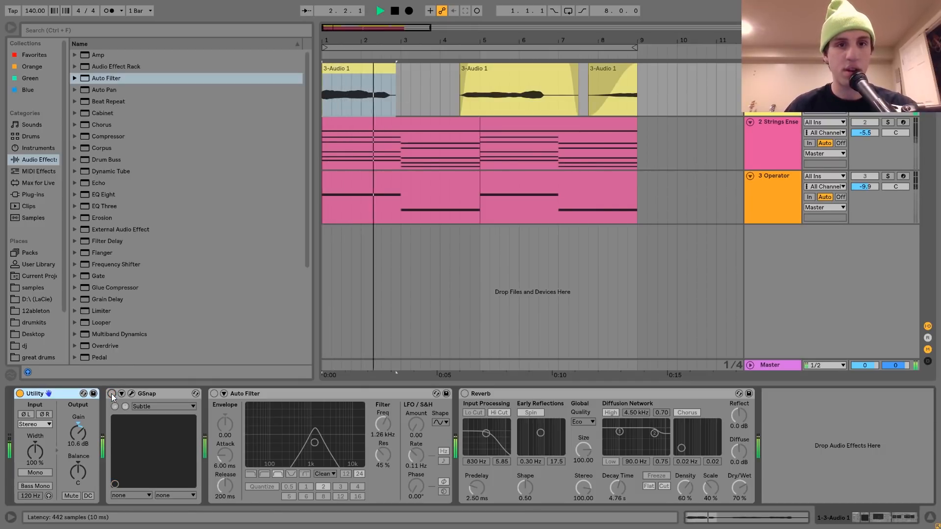
{"action": "left_click", "coordinate": [112, 394]}
{"action": "key", "text": "space"}
{"action": "key", "text": "space"}
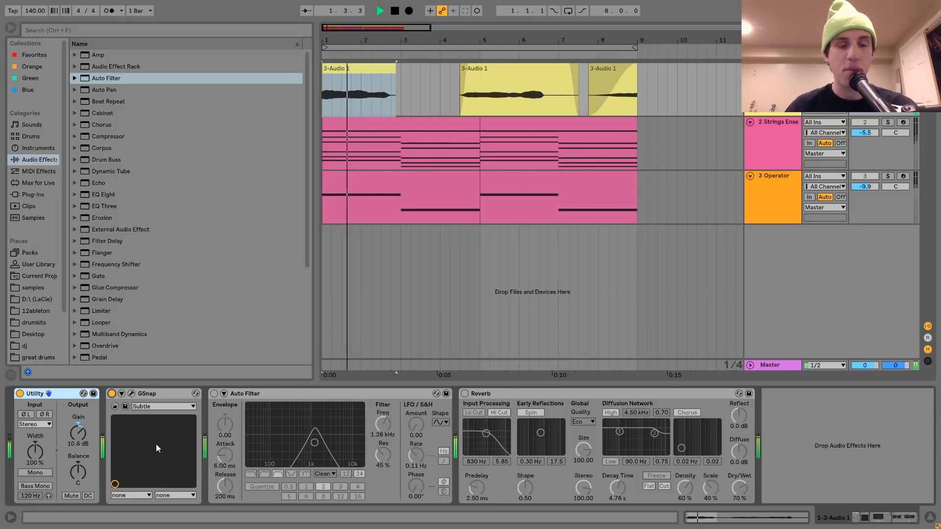
{"action": "key", "text": "space"}
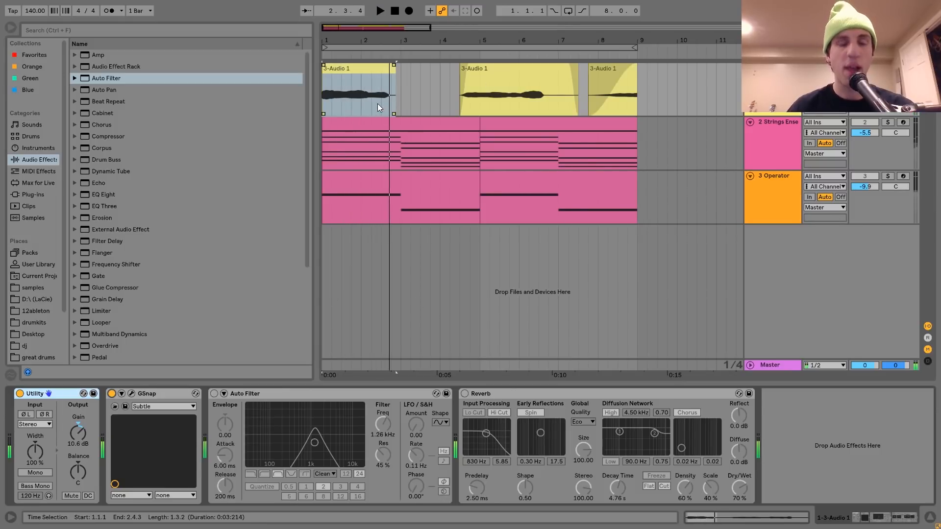
{"action": "scroll", "coordinate": [457, 167], "scroll_direction": "right", "scroll_amount": 1}
{"action": "scroll", "coordinate": [457, 167], "scroll_direction": "left", "scroll_amount": 1}
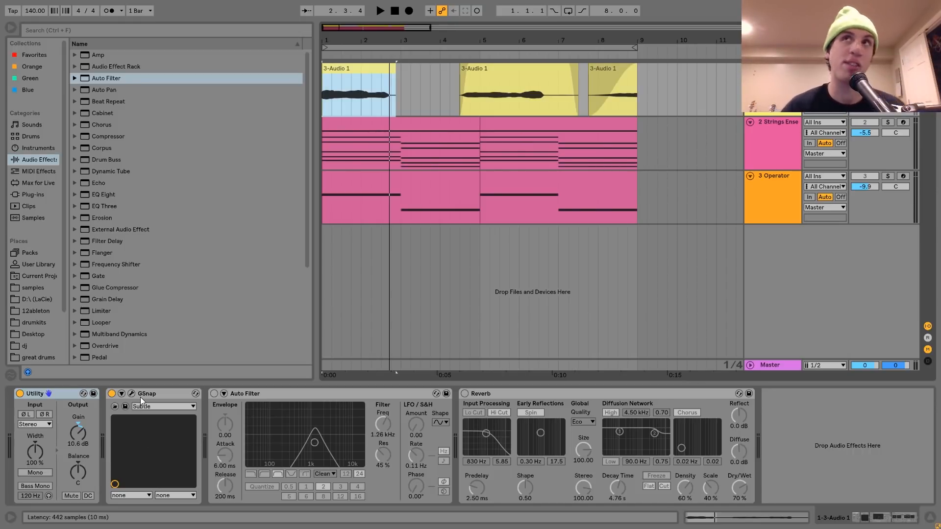
- Copy the second vocal clip to bar 10, turn off its Warp and set its transpose to 0 st
{"action": "left_click", "coordinate": [502, 79]}
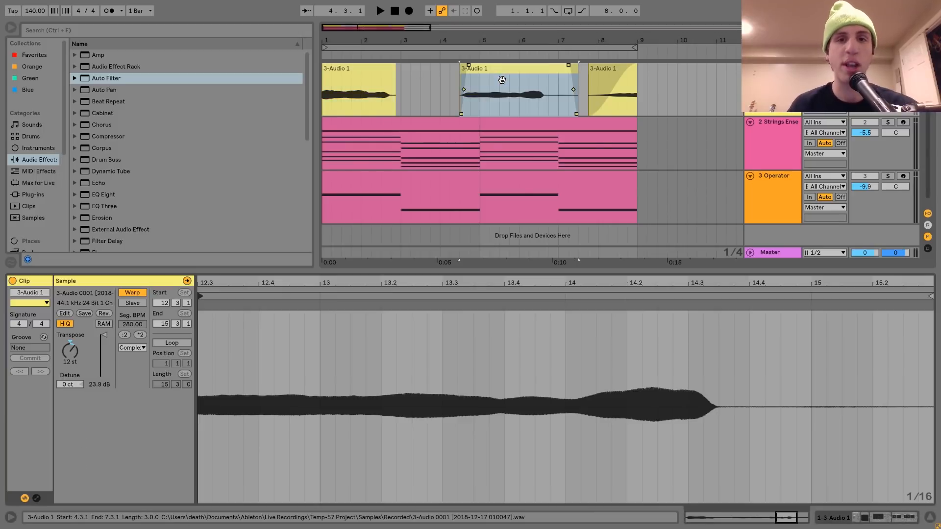
{"action": "left_click", "coordinate": [681, 81]}
{"action": "key", "text": "ctrl+v"}
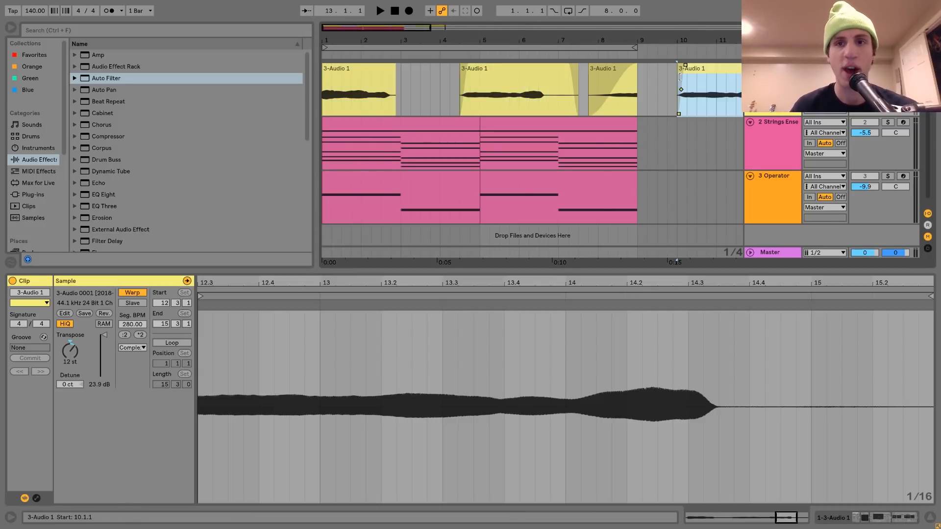
{"action": "left_click", "coordinate": [131, 293]}
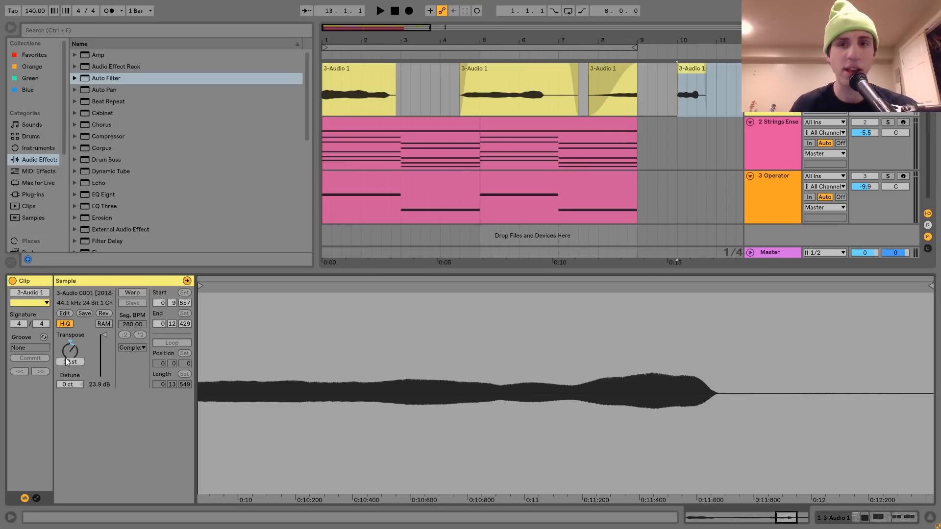
- Compare the copied clip at its original pitch with GSnap switched on and off
{"action": "key", "text": "space"}
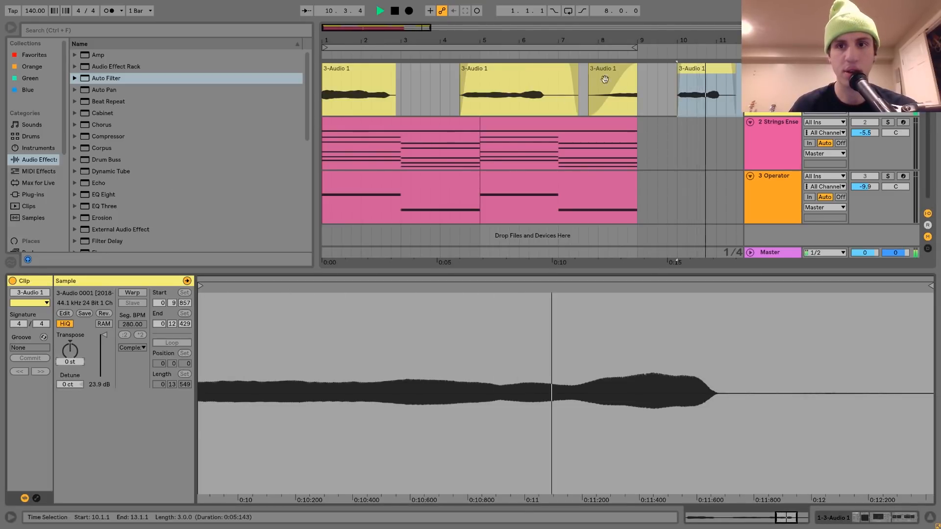
{"action": "key", "text": "shift+Tab"}
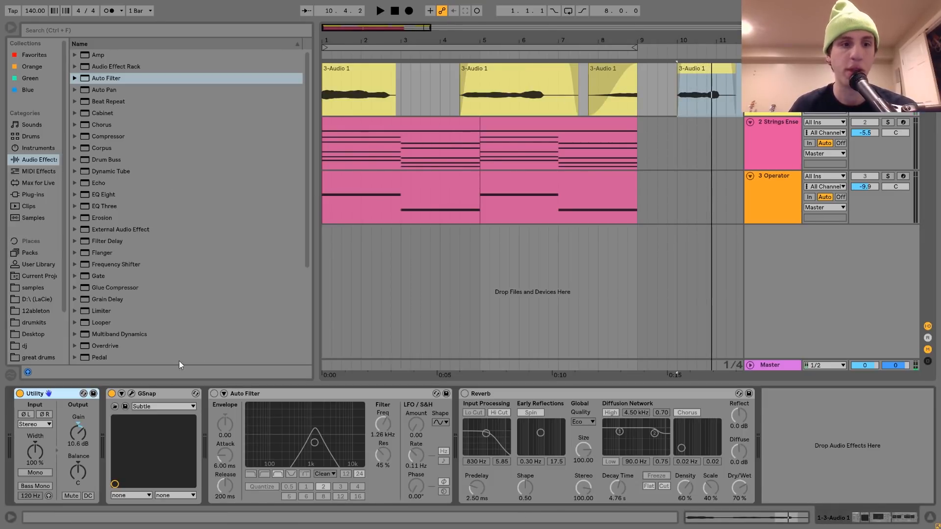
{"action": "left_click", "coordinate": [113, 393]}
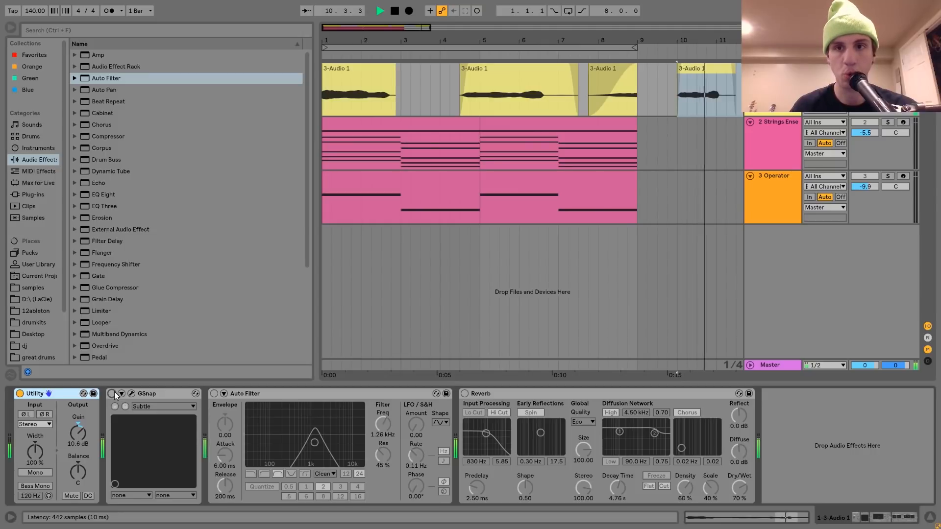
{"action": "key", "text": "space"}
{"action": "left_click", "coordinate": [113, 393]}
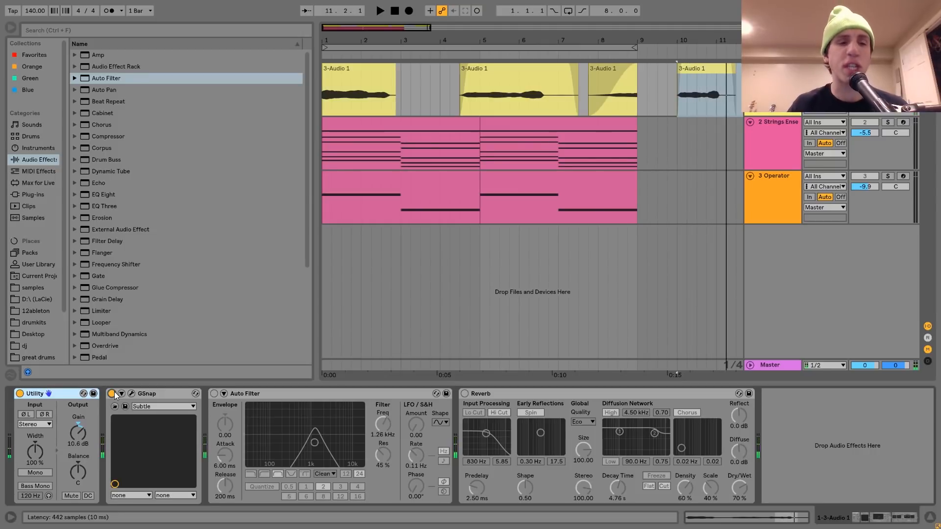
- Delete the copied vocal clip at bar 10
{"action": "left_click", "coordinate": [707, 72]}
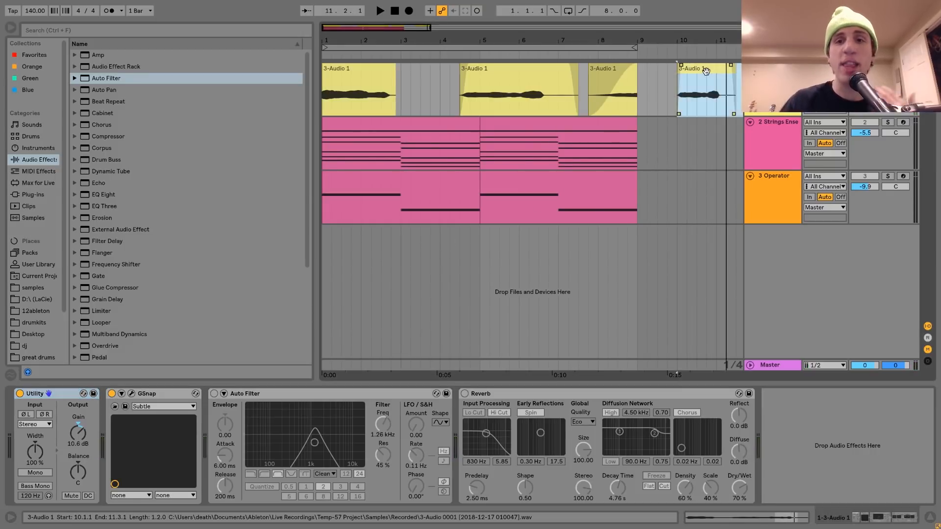
{"action": "key", "text": "Delete"}
- Play the second vocal clip while watching the pitch display in the GSnap window, closing the window during playback
{"action": "left_click", "coordinate": [367, 79]}
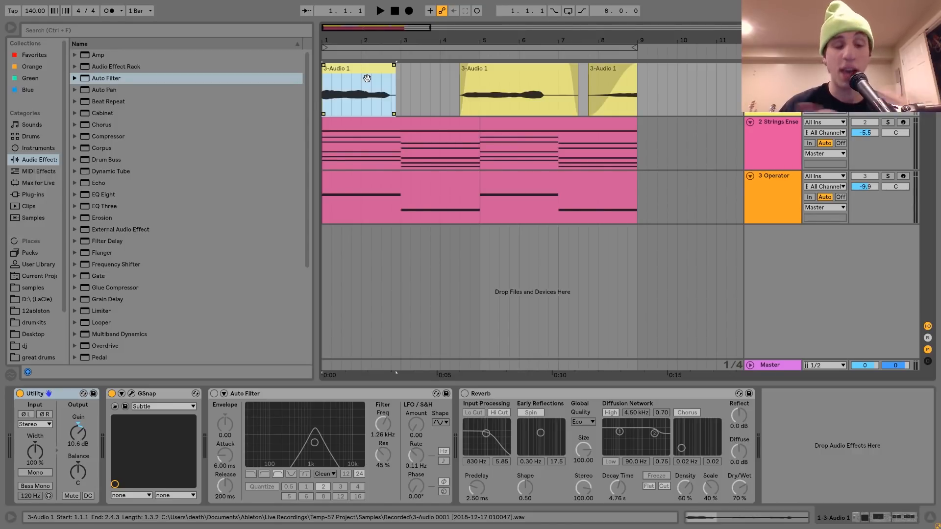
{"action": "left_click", "coordinate": [131, 393]}
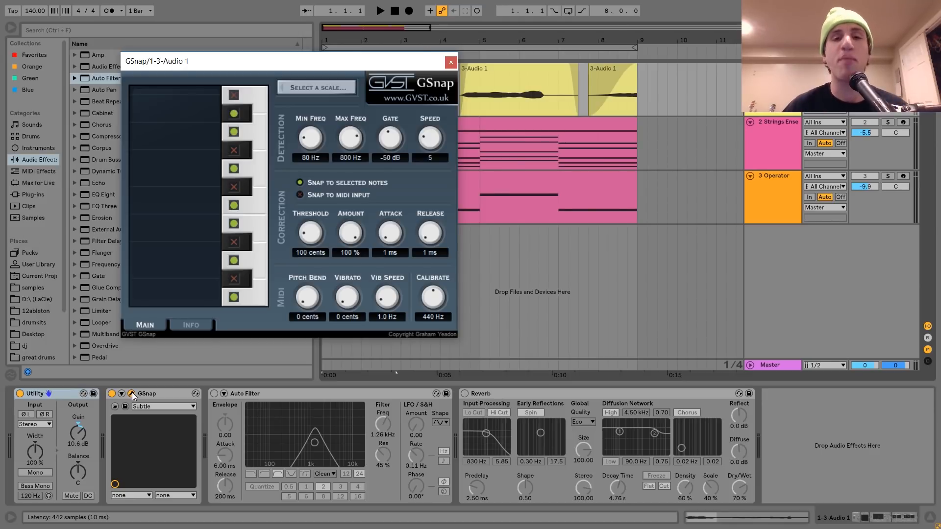
{"action": "left_click", "coordinate": [514, 78]}
{"action": "key", "text": "space"}
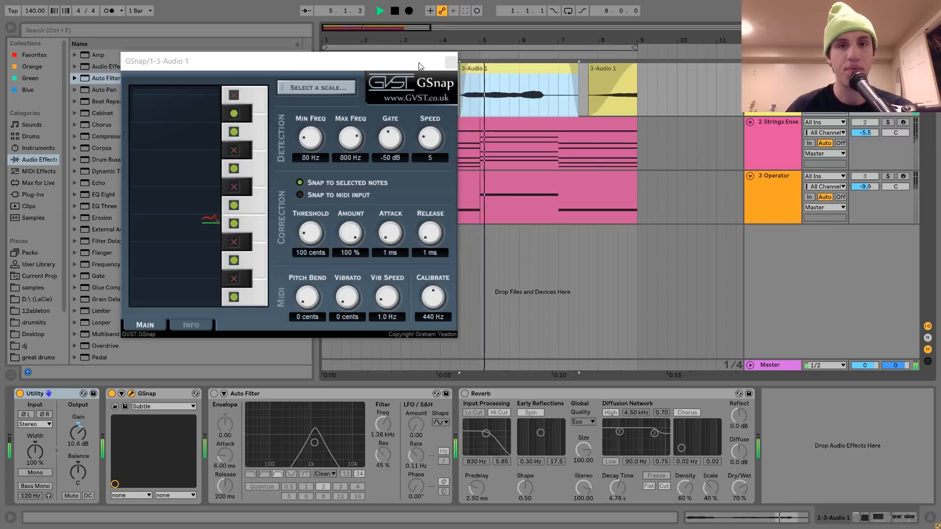
{"action": "left_click", "coordinate": [451, 62]}
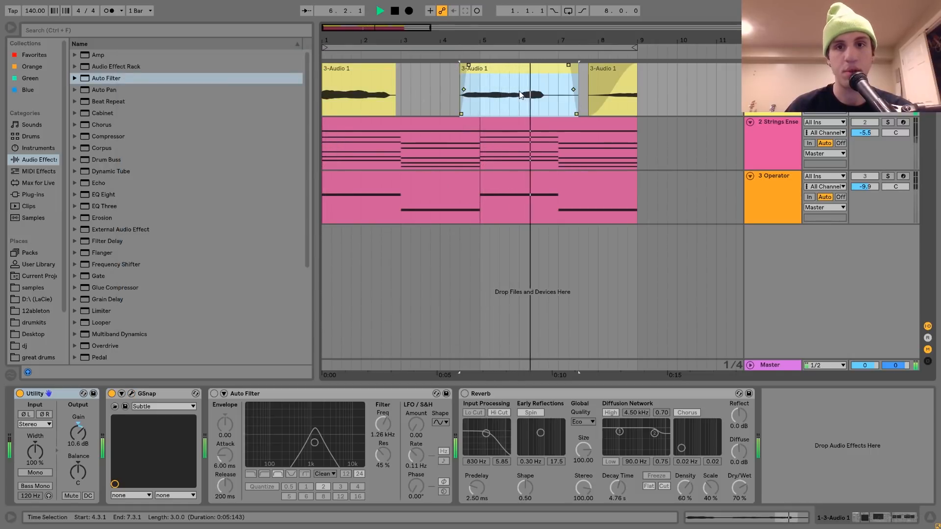
- Stop playback and trim the silent end of the second vocal clip back to about 6.4.1
{"action": "key", "text": "space"}
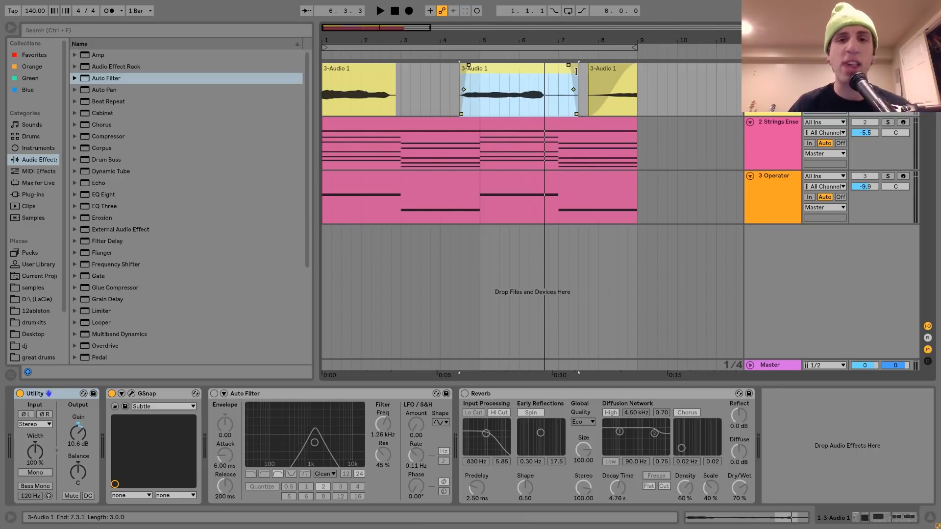
{"action": "left_click_drag", "start_coordinate": [576, 71], "coordinate": [550, 75]}
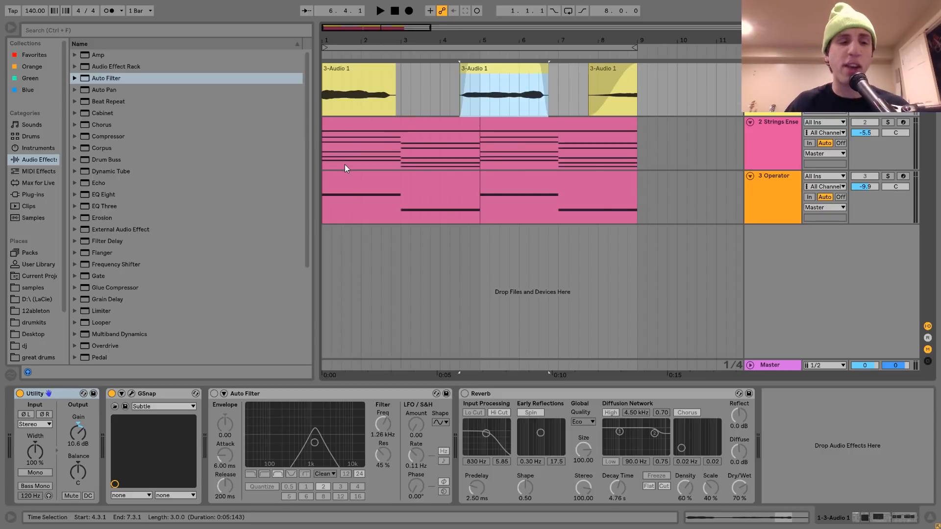
- Set GSnap's key and scale to D Minor with the threshold set to fill gaps
{"action": "left_click", "coordinate": [131, 394]}
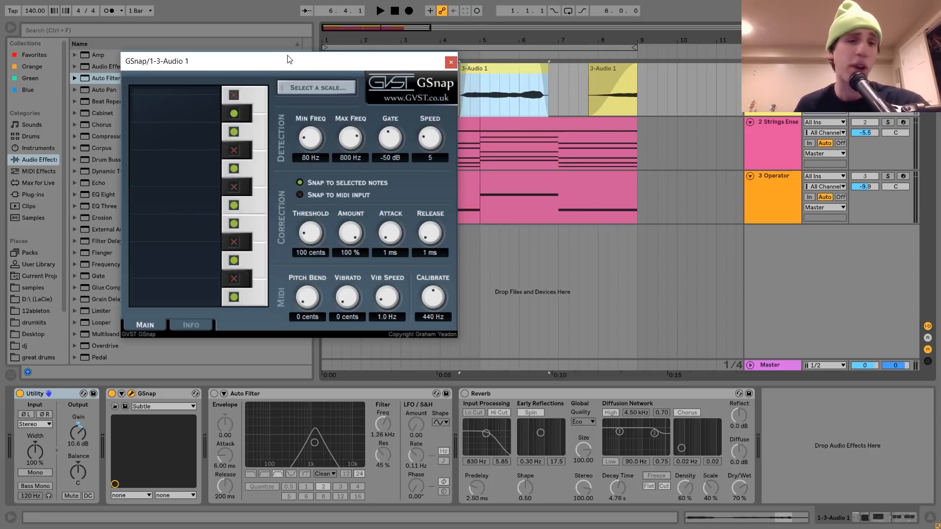
{"action": "left_click", "coordinate": [323, 95]}
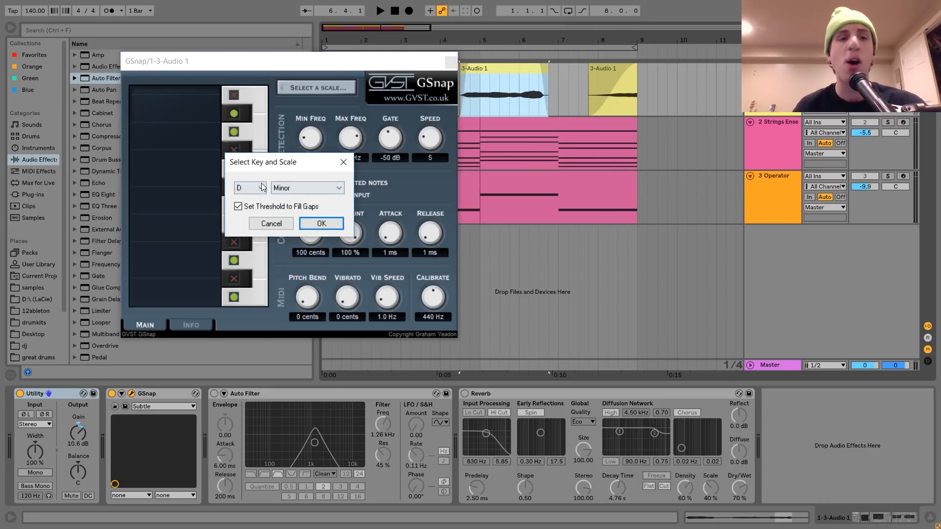
{"action": "left_click", "coordinate": [321, 224]}
- Examine the second Strings Ensemble clip's notes, selecting the two lowest notes of its first chord, and return to the vocal track's devices
{"action": "double_click", "coordinate": [618, 130]}
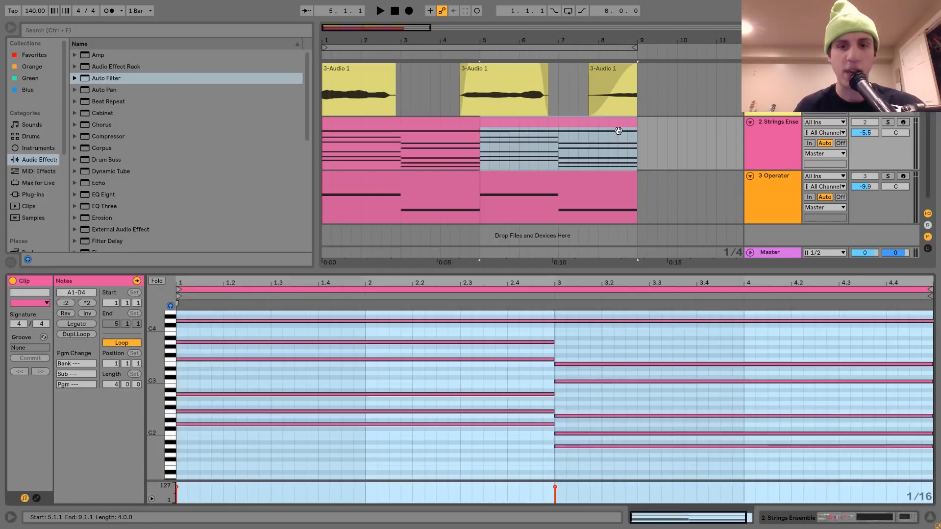
{"action": "left_click_drag", "start_coordinate": [387, 439], "coordinate": [387, 408]}
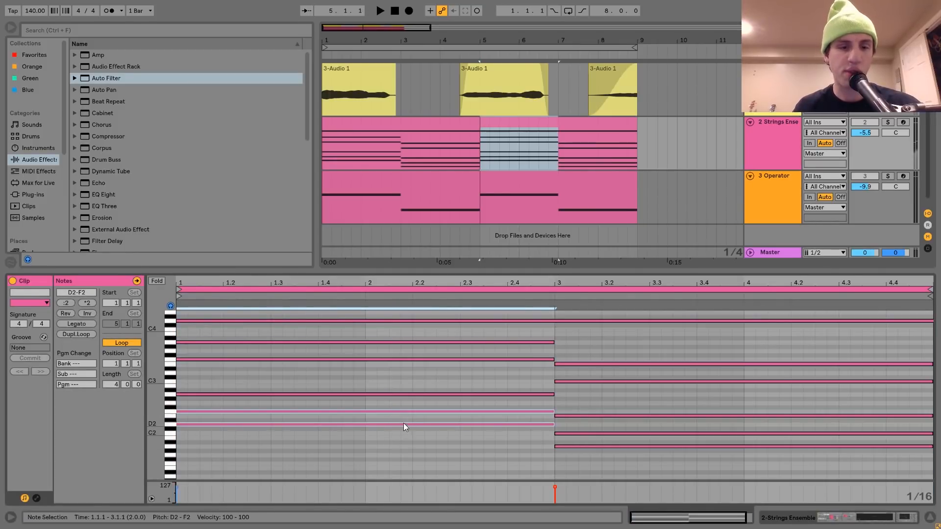
{"action": "double_click", "coordinate": [773, 69]}
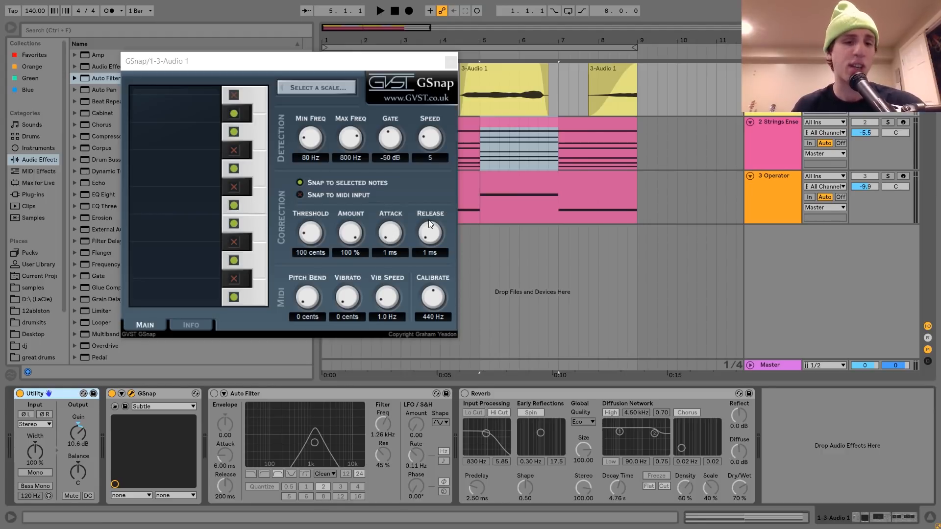
- Raise GSnap's attack to 206 ms and release to 201 ms, and play the first vocal clip
{"action": "left_click_drag", "start_coordinate": [633, 141], "coordinate": [629, 141]}
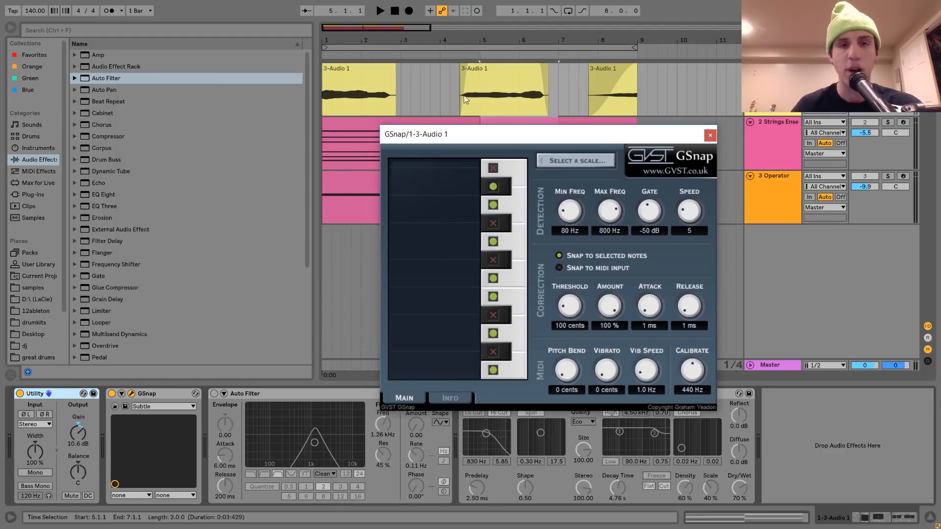
{"action": "left_click_drag", "start_coordinate": [655, 310], "coordinate": [657, 247]}
{"action": "left_click_drag", "start_coordinate": [689, 306], "coordinate": [687, 268]}
{"action": "key", "text": "space"}
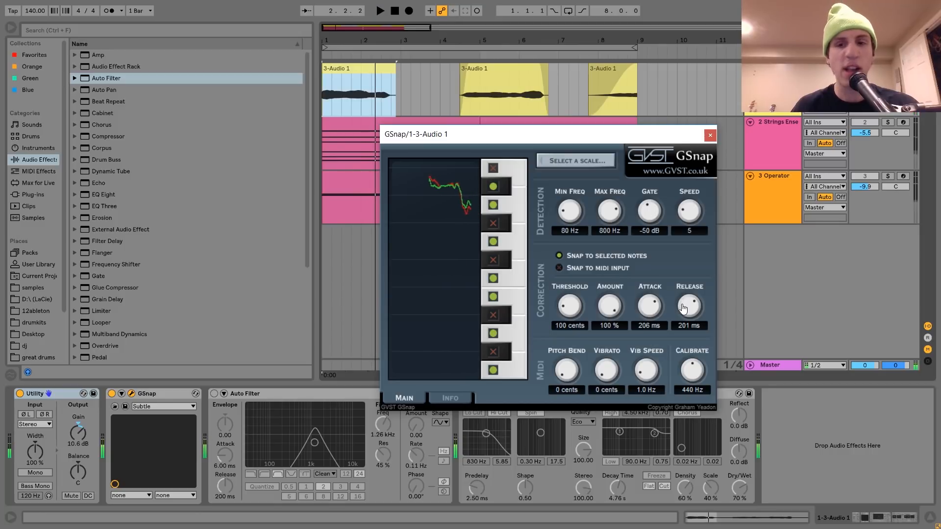
- Set GSnap's release and attack to 1 ms, replay the first vocal clip, and close the GSnap window
{"action": "left_click_drag", "start_coordinate": [684, 306], "coordinate": [691, 377]}
{"action": "left_click_drag", "start_coordinate": [649, 307], "coordinate": [646, 383]}
{"action": "key", "text": "space"}
{"action": "key", "text": "space"}
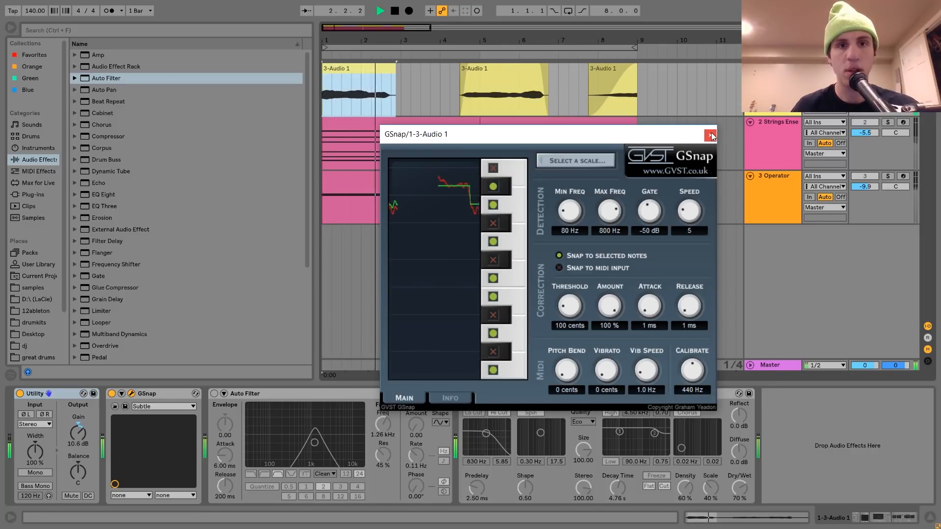
{"action": "key", "text": "space"}
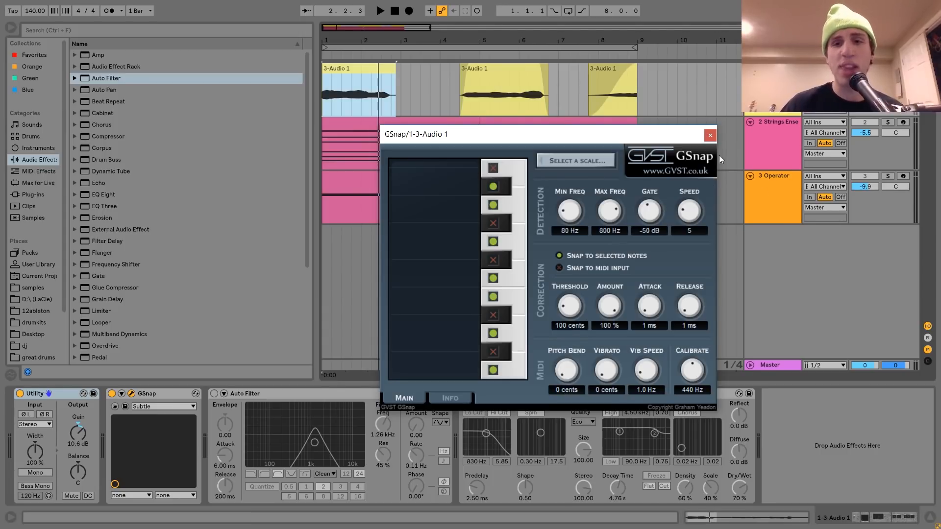
{"action": "left_click", "coordinate": [710, 134]}
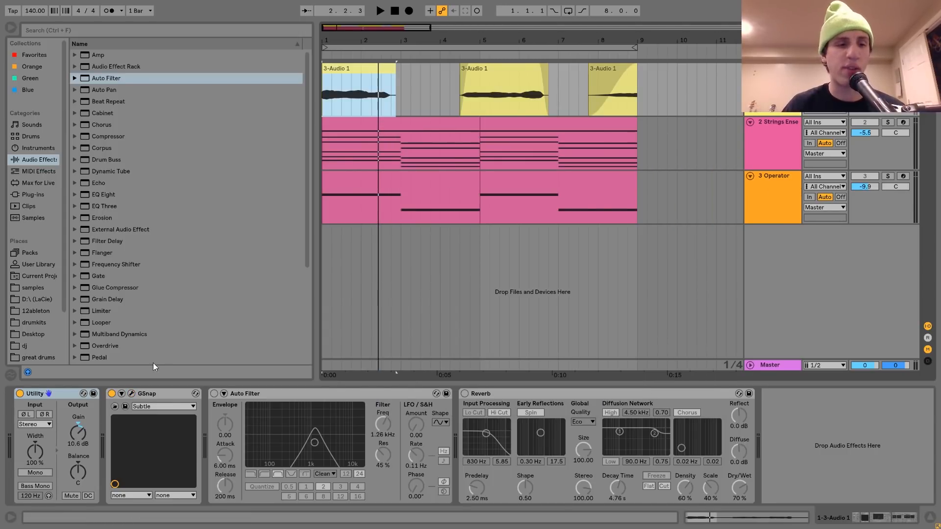
- Switch on the Auto Filter after GSnap and play the first vocal clip through it
{"action": "left_click", "coordinate": [155, 393]}
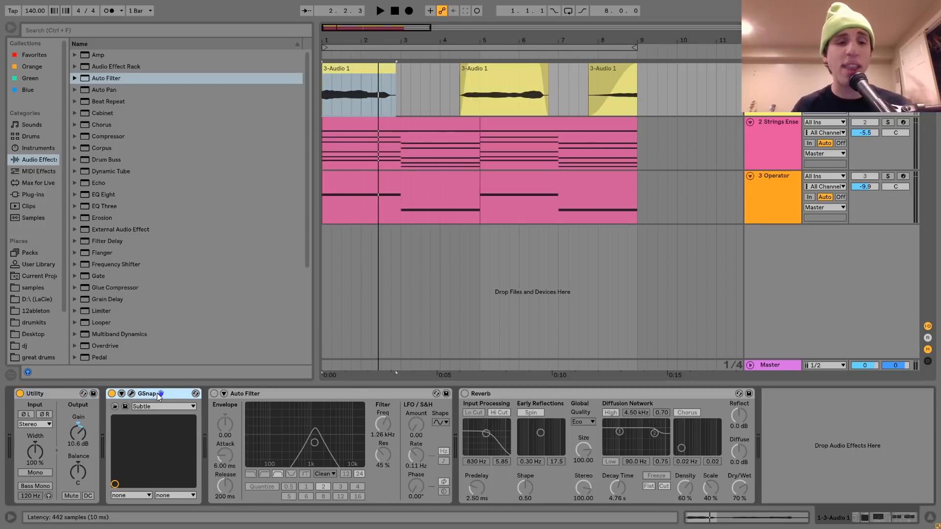
{"action": "left_click", "coordinate": [215, 394]}
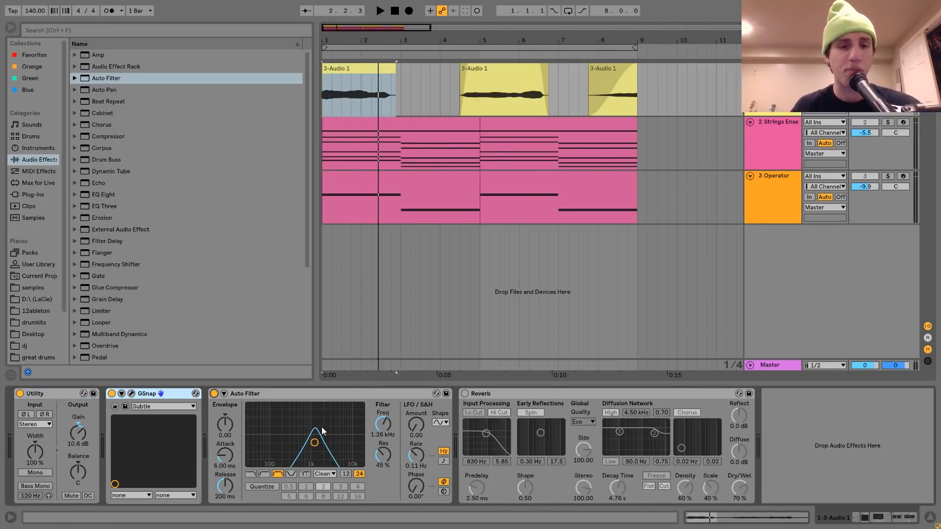
{"action": "key", "text": "space"}
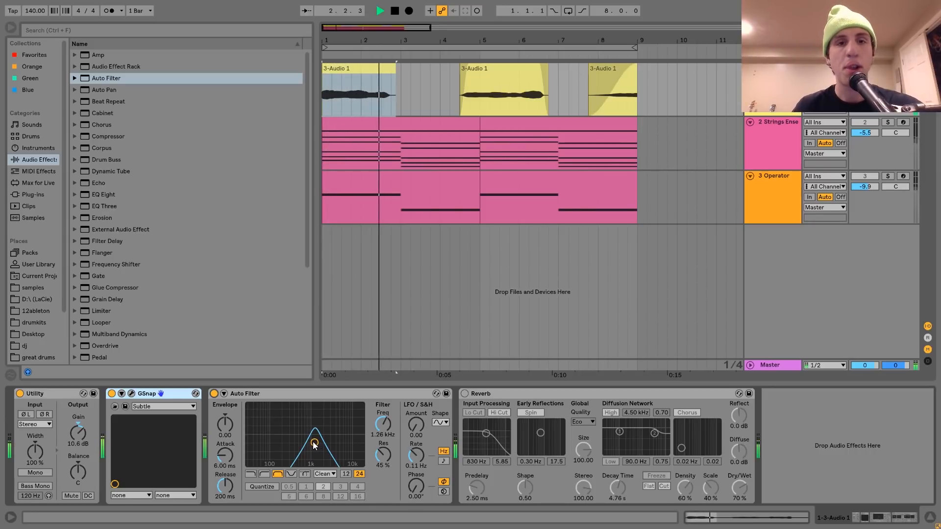
{"action": "key", "text": "space"}
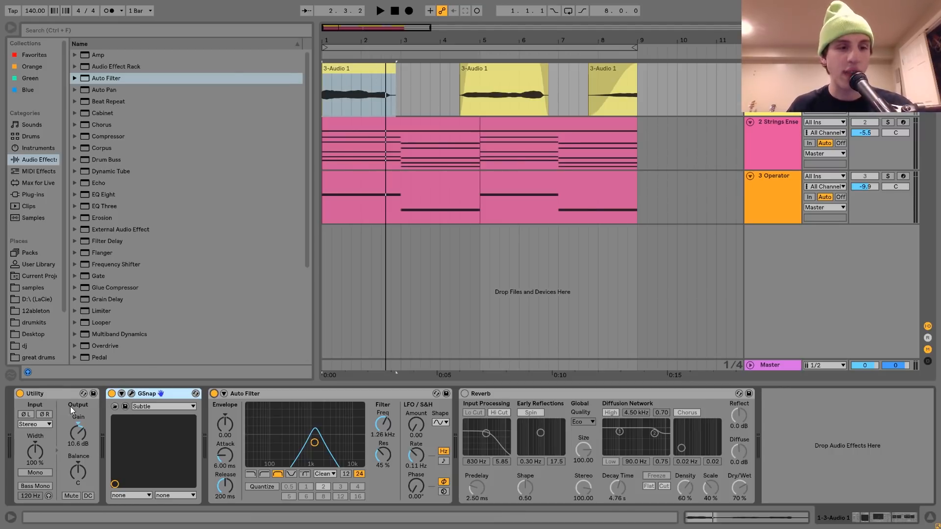
- Listen to the first and second vocal clips through the Utility, GSnap and Auto Filter chain
{"action": "left_click", "coordinate": [62, 393]}
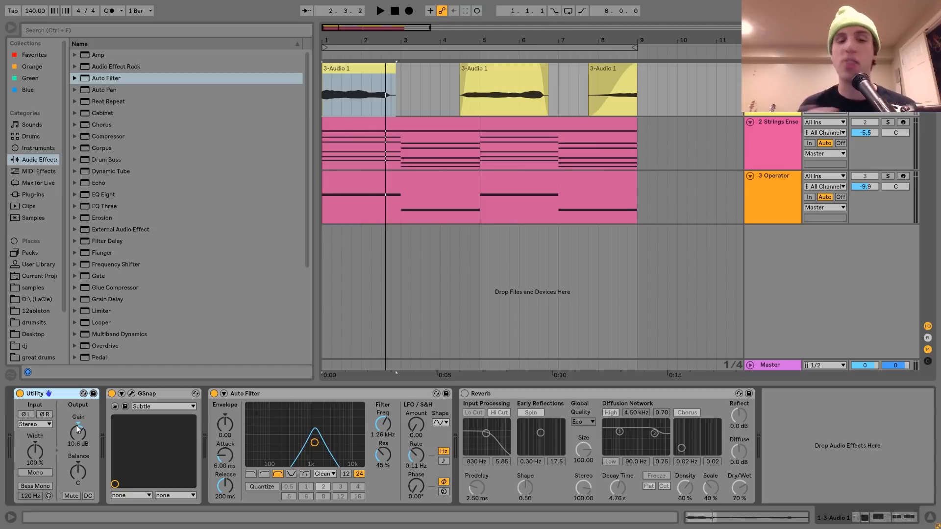
{"action": "left_click", "coordinate": [259, 395]}
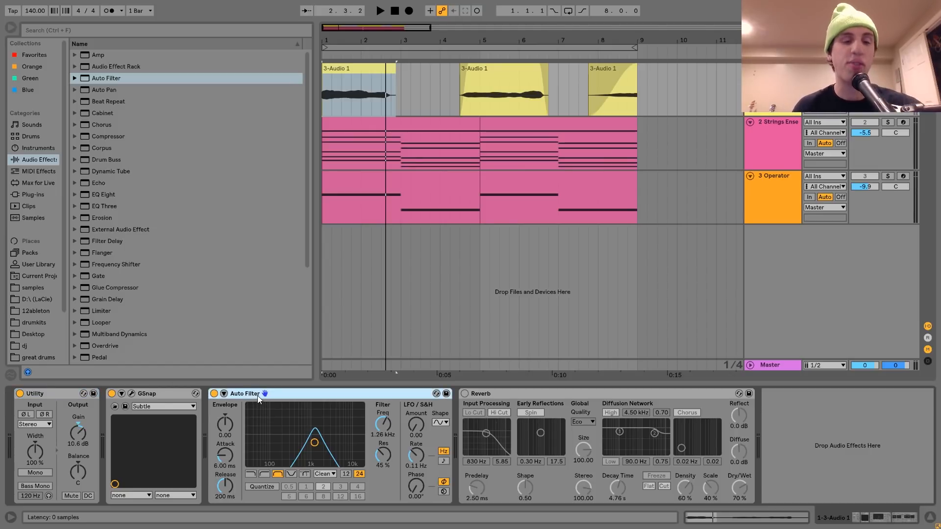
{"action": "key", "text": "space"}
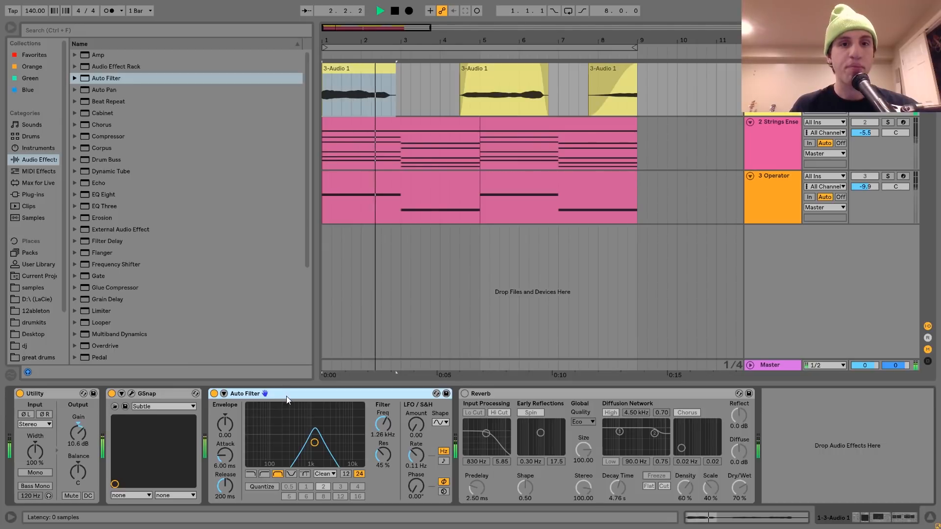
{"action": "key", "text": "space"}
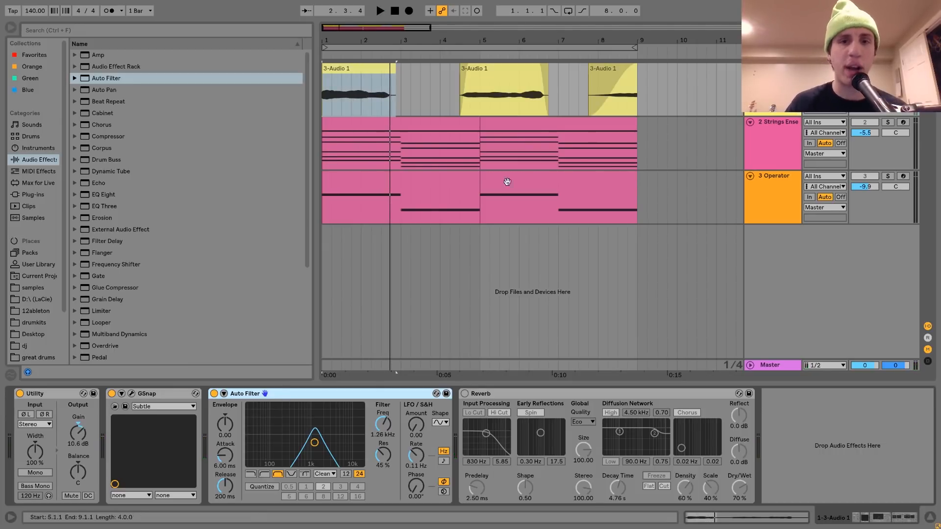
{"action": "left_click", "coordinate": [492, 82]}
{"action": "key", "text": "space"}
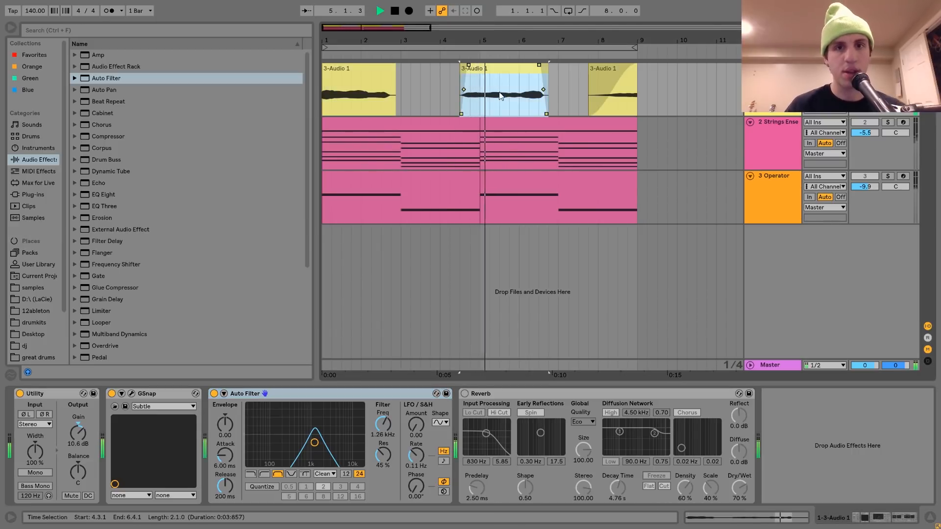
{"action": "key", "text": "space"}
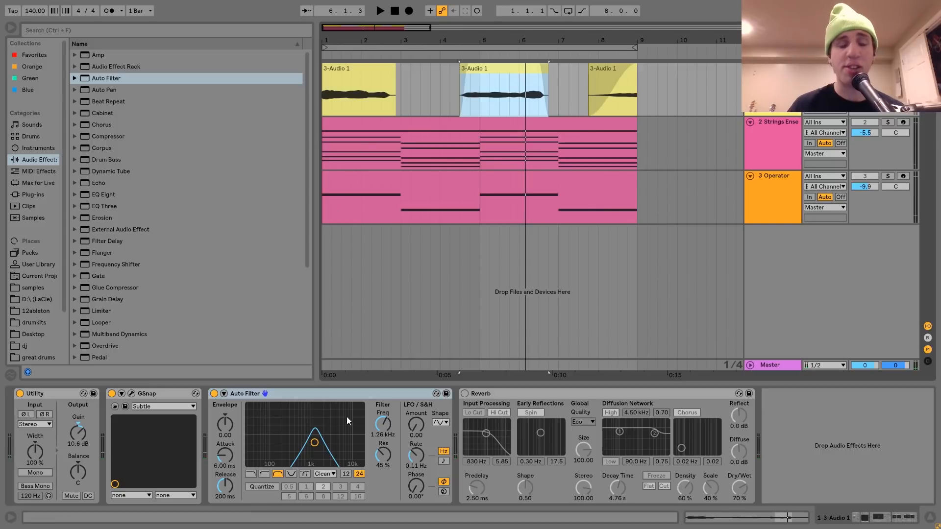
- Switch the Auto Filter off and the Reverb on, and play the first vocal clip together with the beat
{"action": "left_click", "coordinate": [256, 395]}
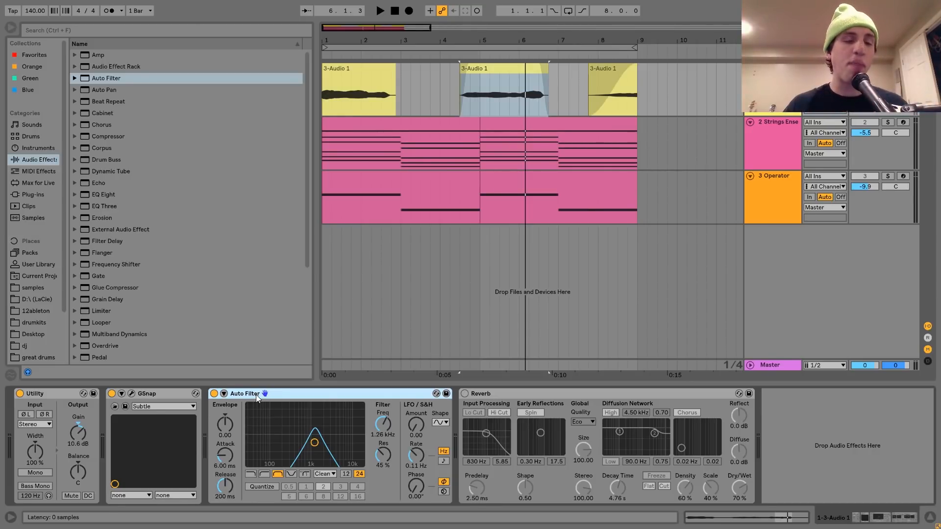
{"action": "left_click", "coordinate": [214, 393]}
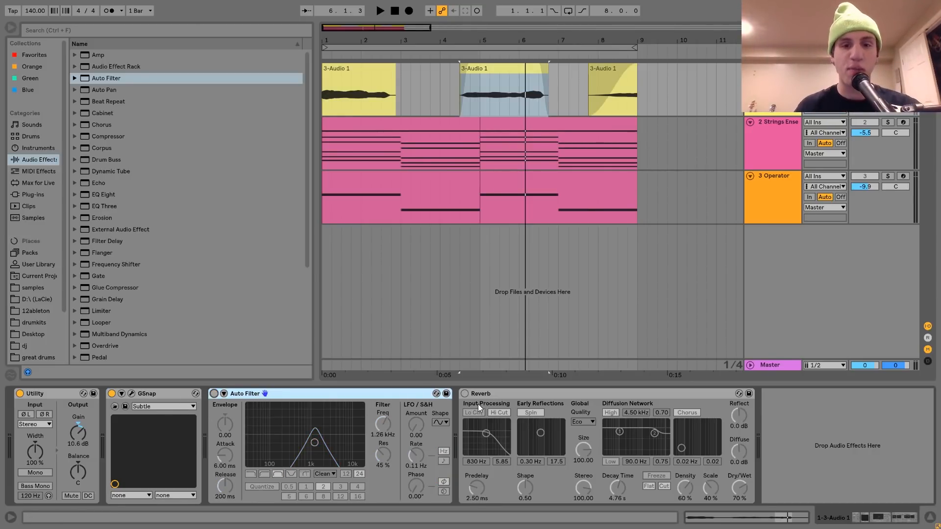
{"action": "left_click", "coordinate": [464, 393]}
{"action": "left_click", "coordinate": [352, 70]}
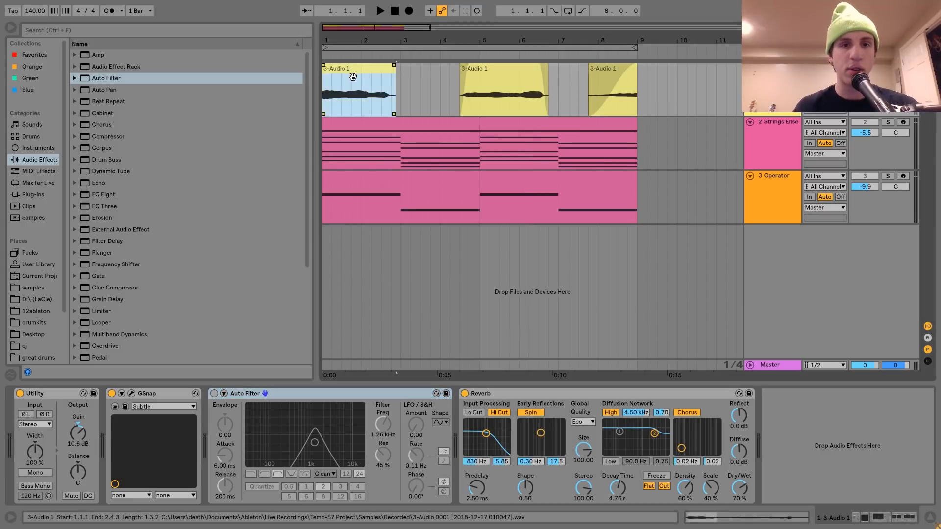
{"action": "key", "text": "space"}
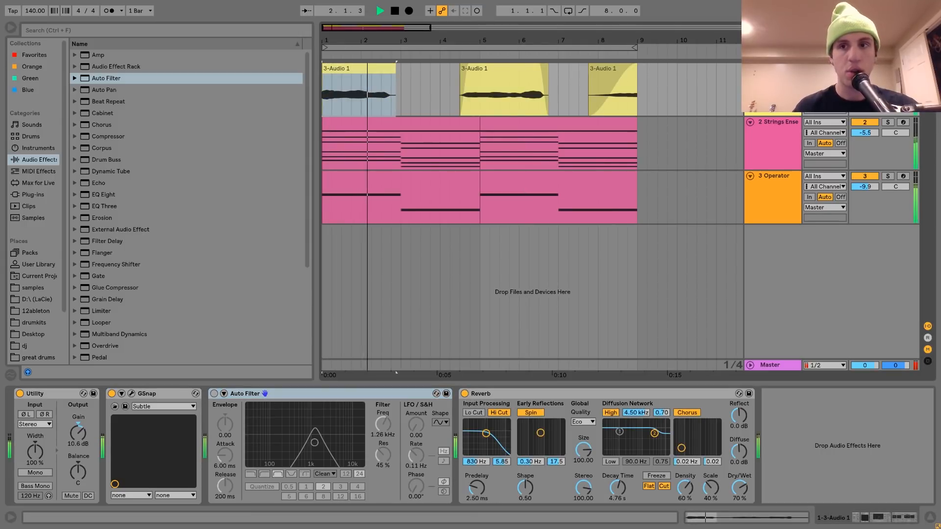
{"action": "key", "text": "space"}
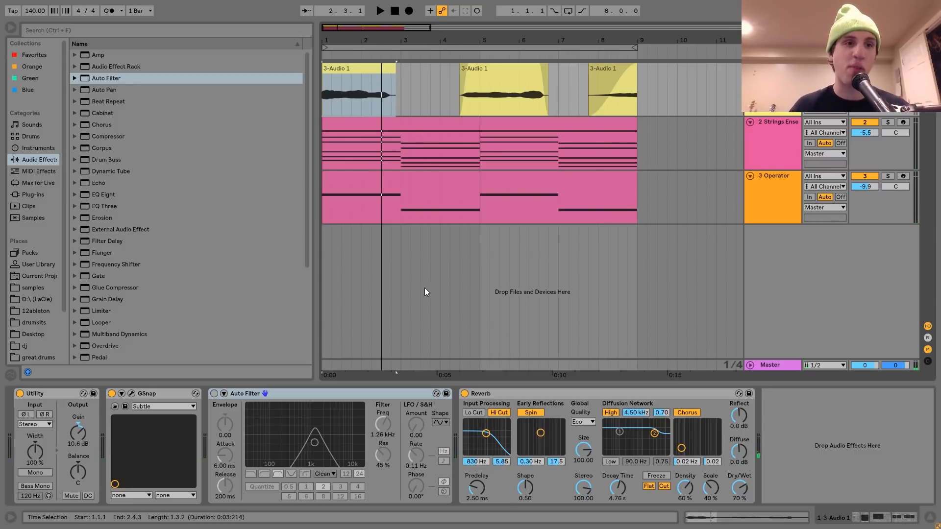
- Switch the Auto Filter back on and replay the first vocal clip over the beat
{"action": "left_click", "coordinate": [213, 394]}
{"action": "key", "text": "space"}
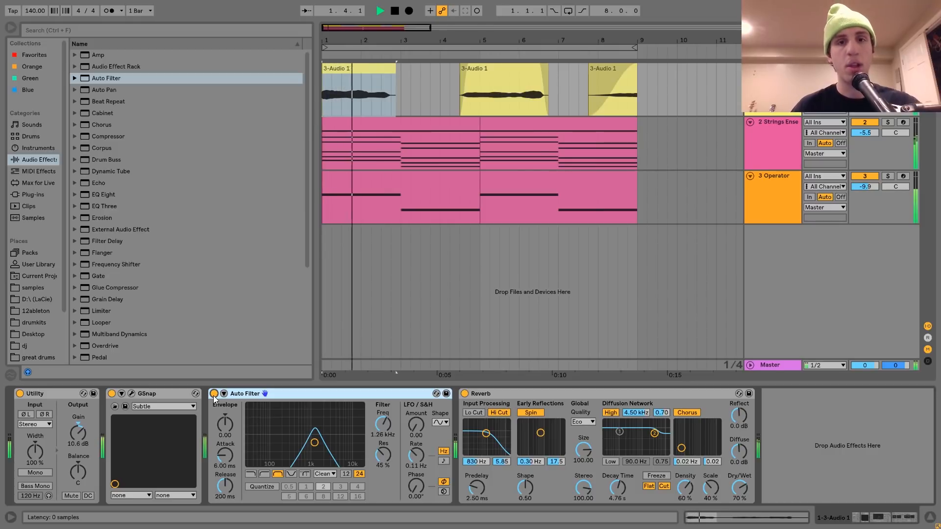
{"action": "key", "text": "space"}
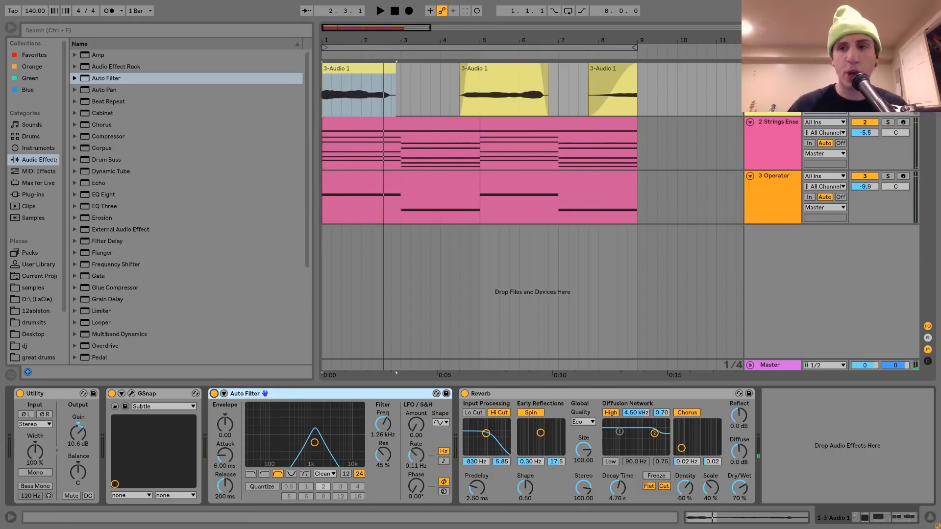
- Solo the vocal track and play the first vocal clip through the Reverb
{"action": "left_click", "coordinate": [888, 68]}
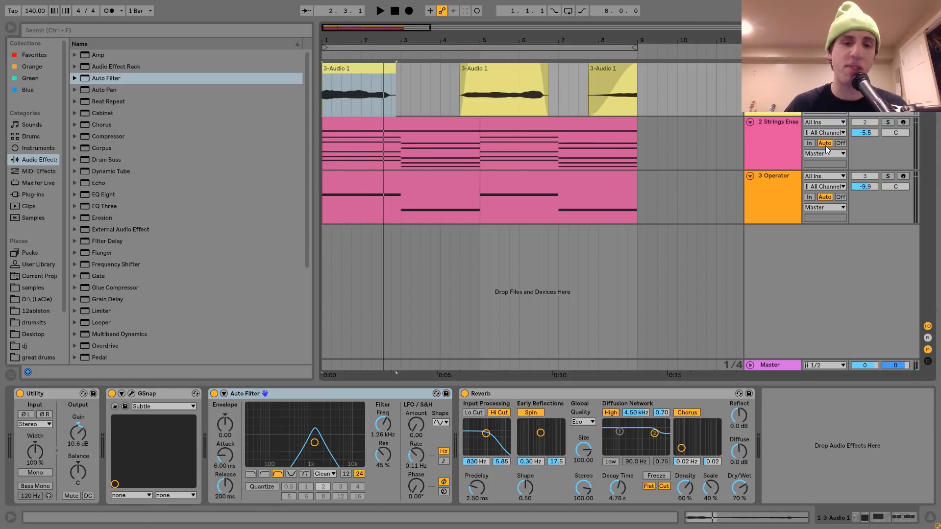
{"action": "left_click", "coordinate": [527, 393]}
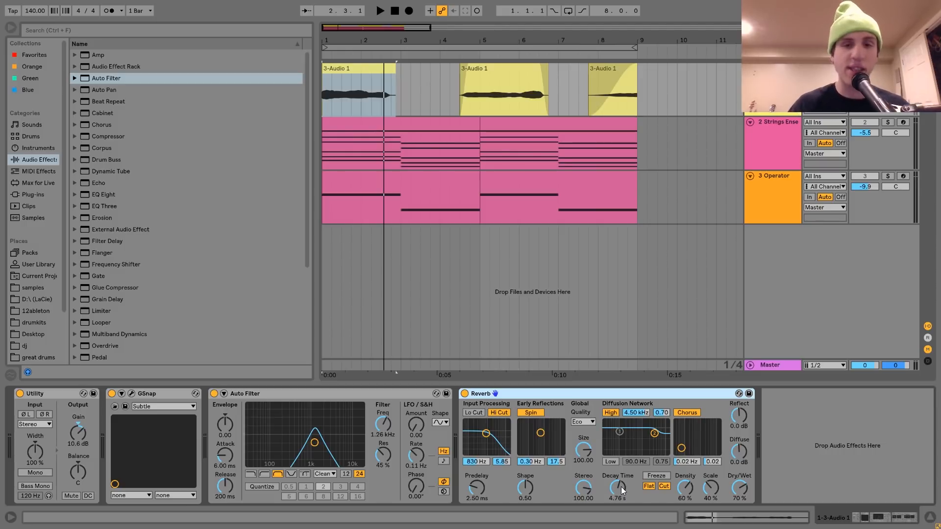
{"action": "key", "text": "space"}
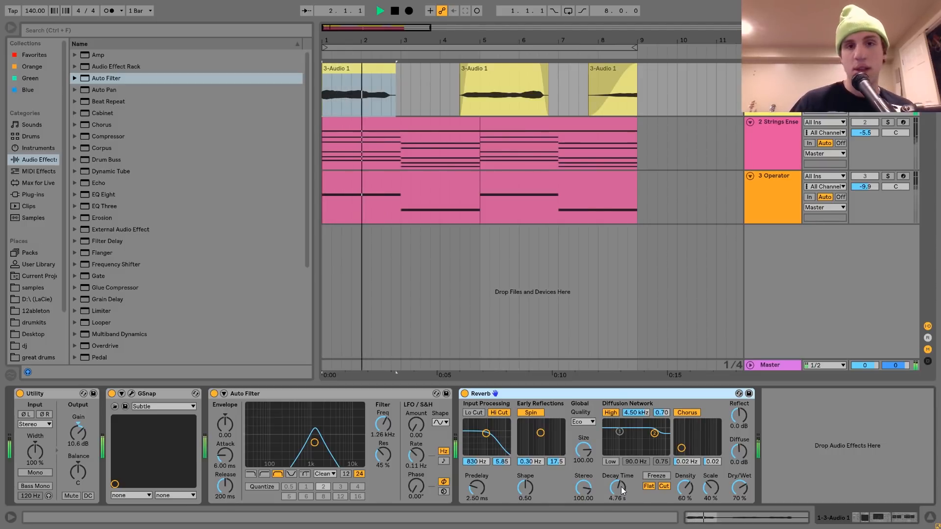
{"action": "key", "text": "space"}
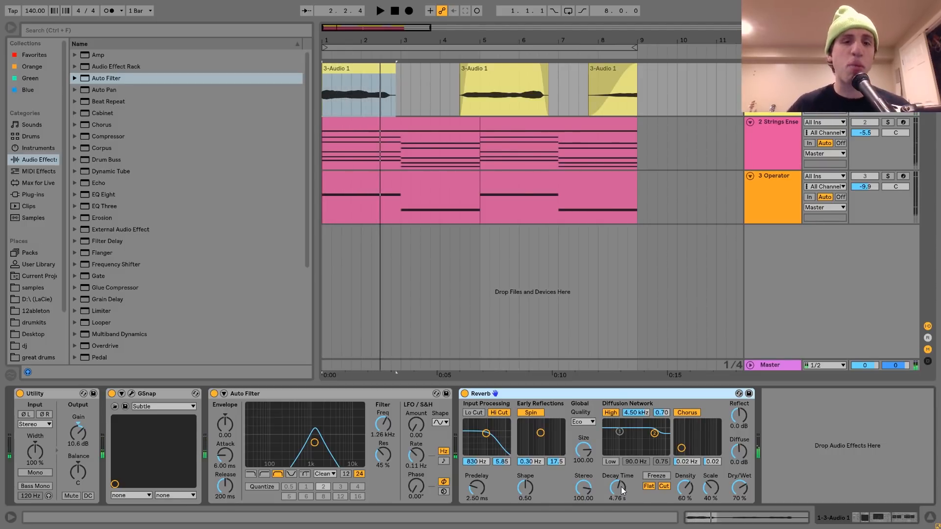
- Review the correction settings in the GSnap window and close it
{"action": "left_click", "coordinate": [138, 395]}
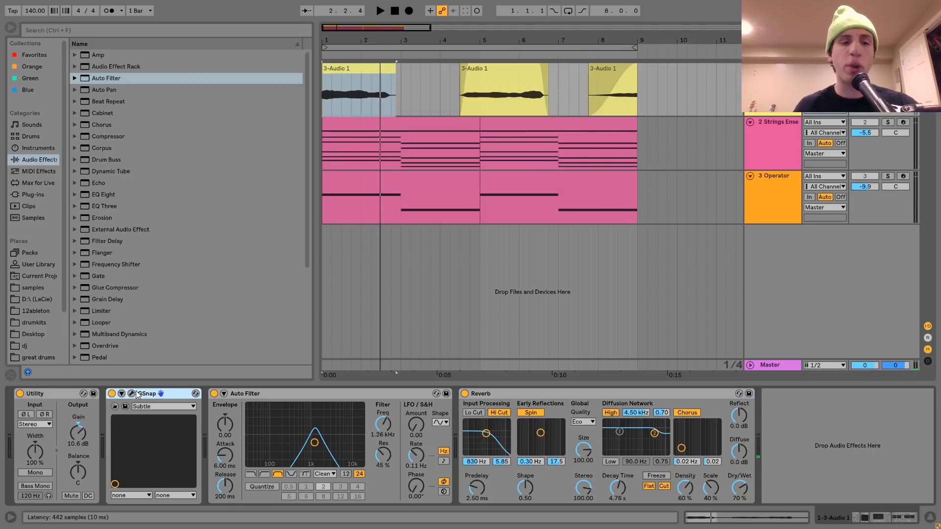
{"action": "left_click", "coordinate": [132, 394]}
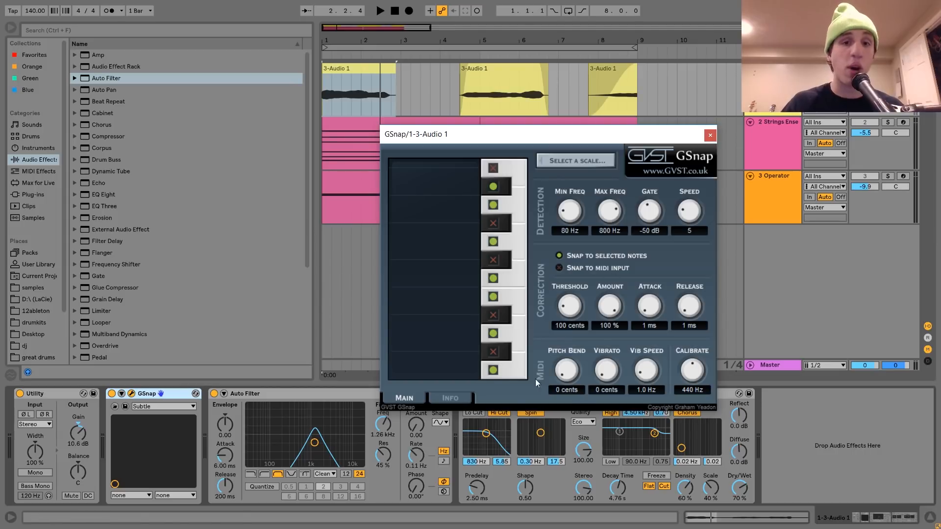
{"action": "left_click", "coordinate": [131, 394]}
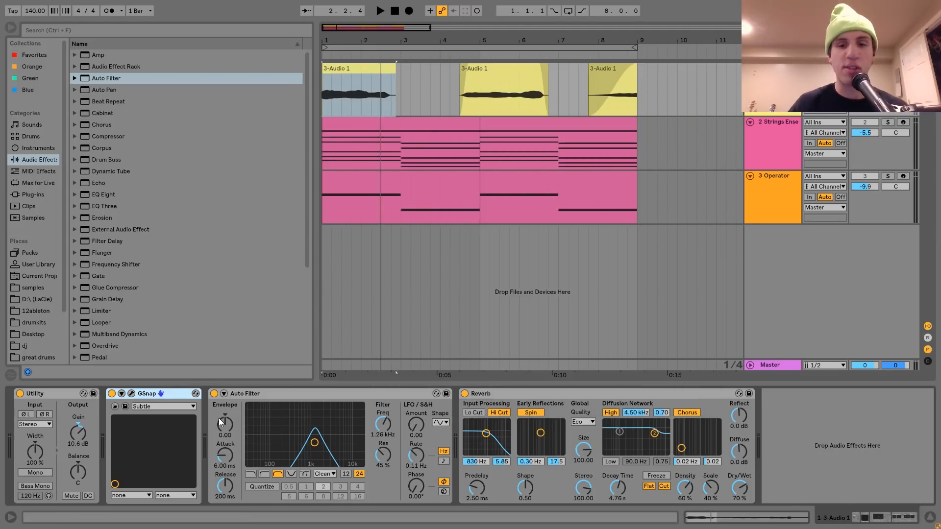
- Raise the Reverb's decay time to 7.15 s and play the first vocal clip
{"action": "mouse_move", "coordinate": [619, 490]}
{"action": "left_mouse_down"}
{"action": "mouse_move", "coordinate": [618, 480]}
{"action": "mouse_move", "coordinate": [617, 500]}
{"action": "left_mouse_up"}
{"action": "key", "text": "space"}
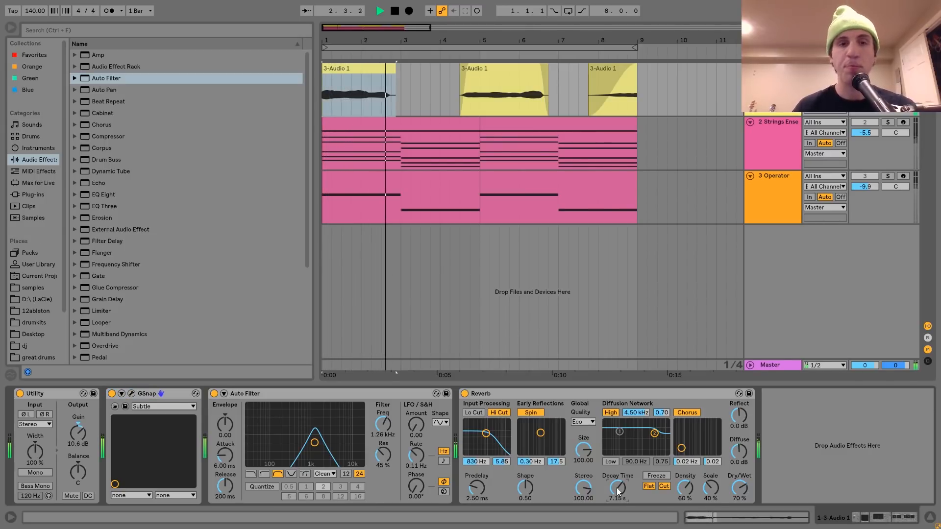
- Raise the Reverb's decay time to 8.19 s and replay the first vocal clip
{"action": "key", "text": "space"}
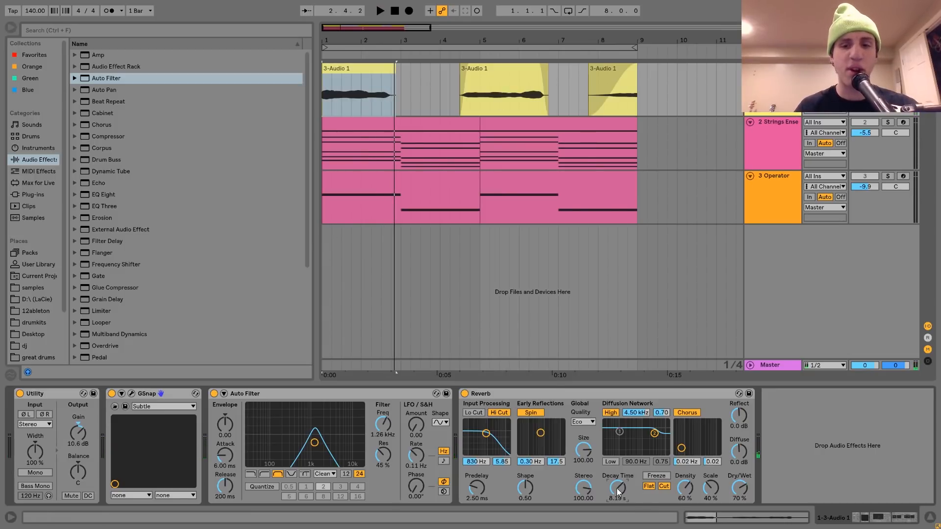
{"action": "key", "text": "space"}
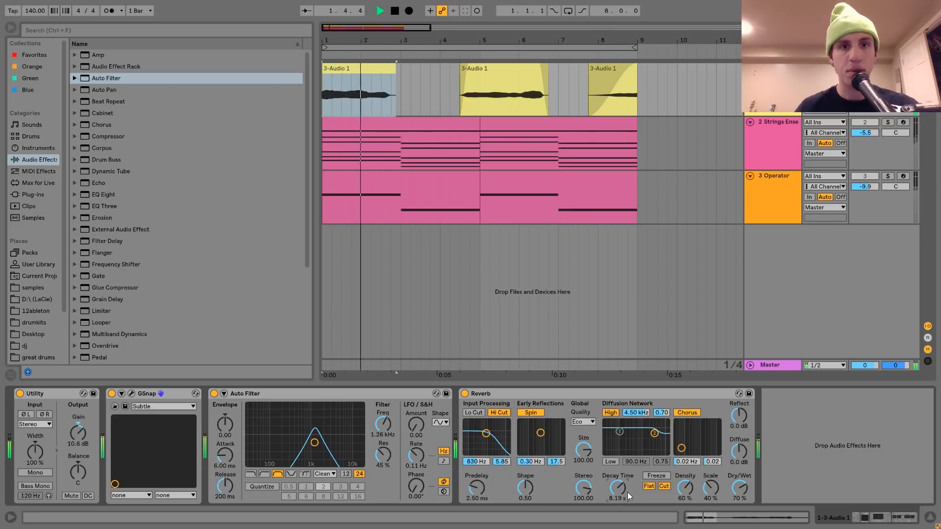
{"action": "key", "text": "space"}
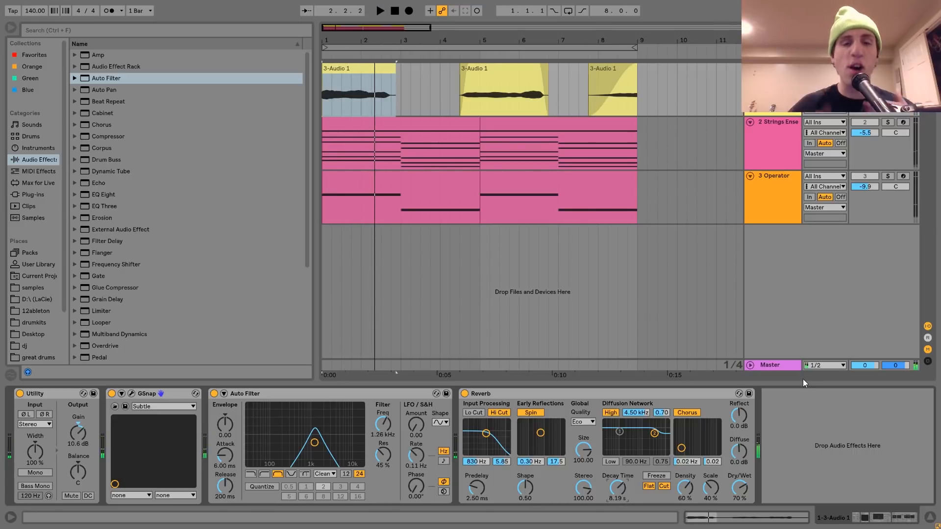
- Play the second vocal clip from position 5.2.1 through the same effects
{"action": "left_click", "coordinate": [490, 110]}
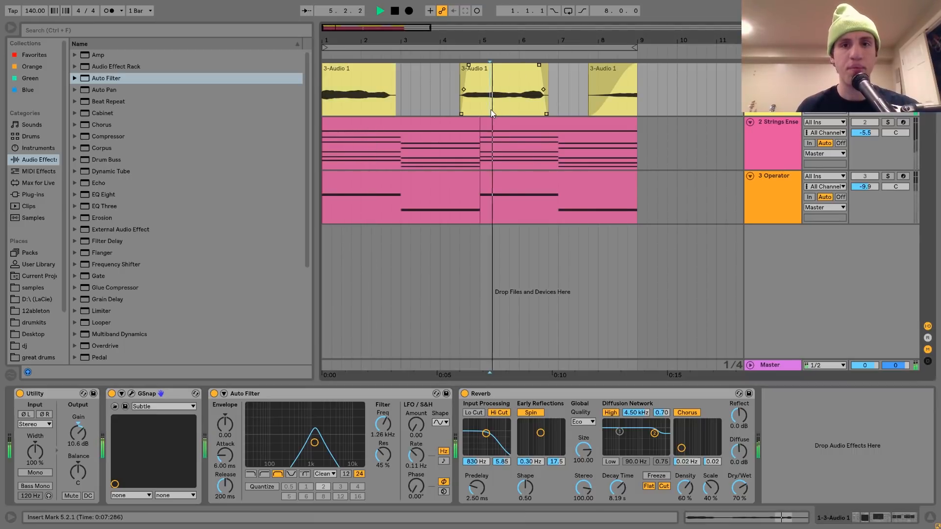
{"action": "key", "text": "space"}
{"action": "key", "text": "space"}
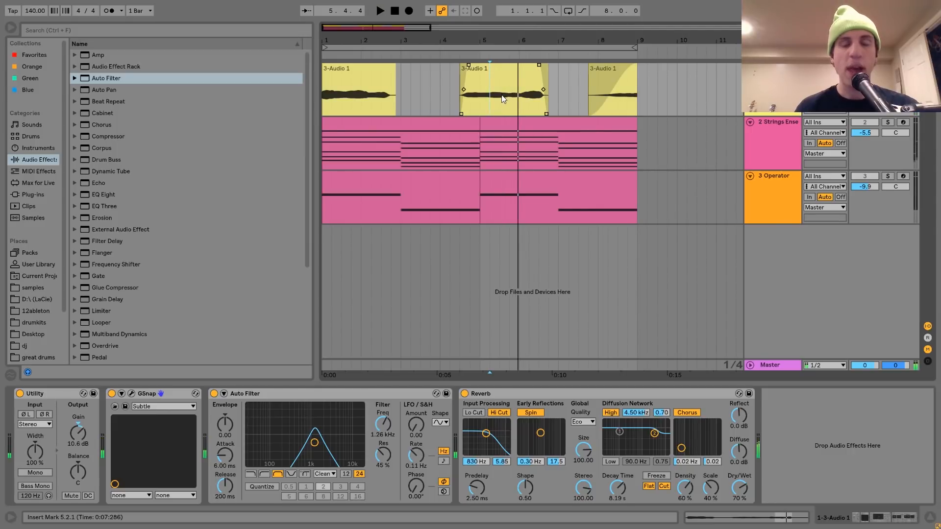
- Take the vocal track out of solo and play the first vocal clip together with the strings and bass
{"action": "left_click", "coordinate": [360, 72]}
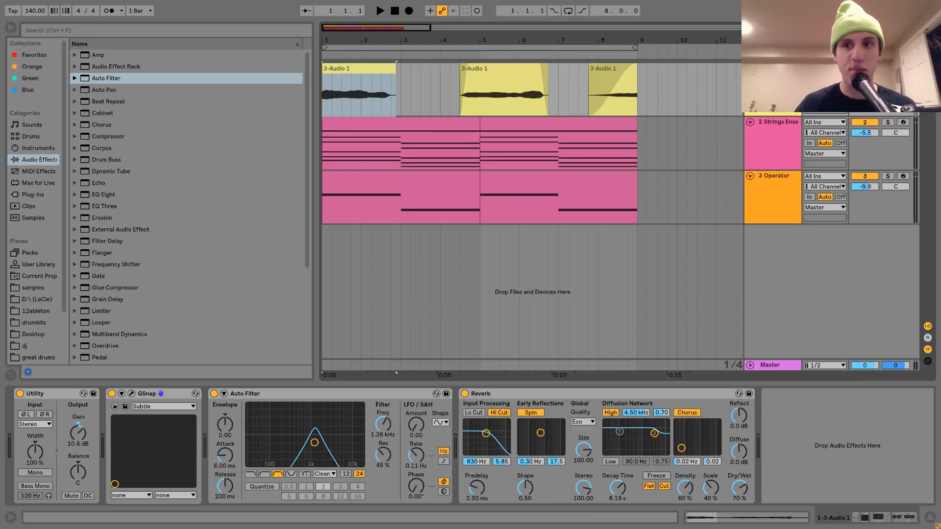
{"action": "key", "text": "space"}
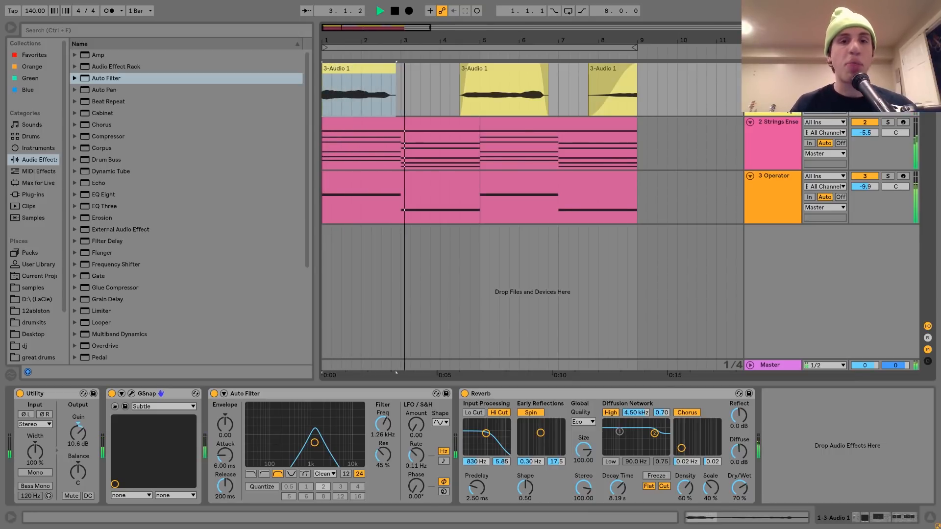
{"action": "key", "text": "space"}
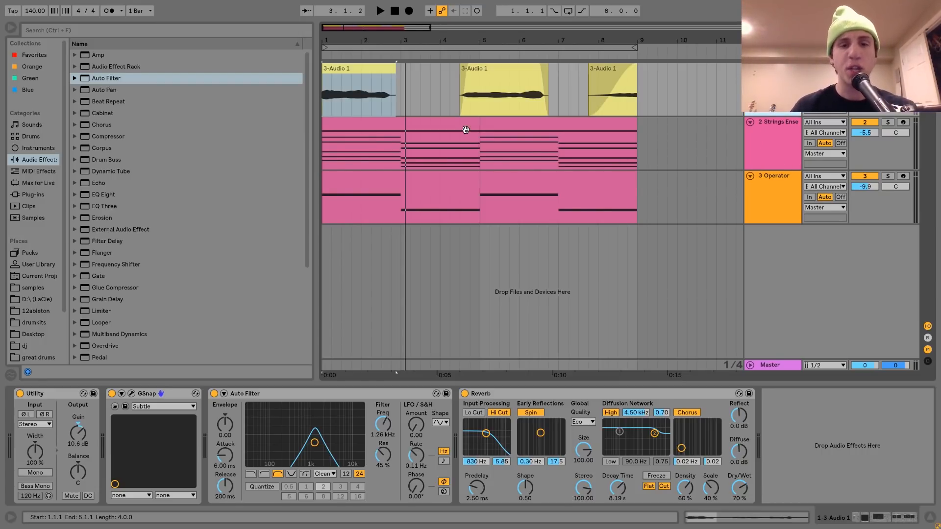
{"action": "key", "text": "ctrl+shift+t"}
{"action": "key", "text": "ctrl+z"}
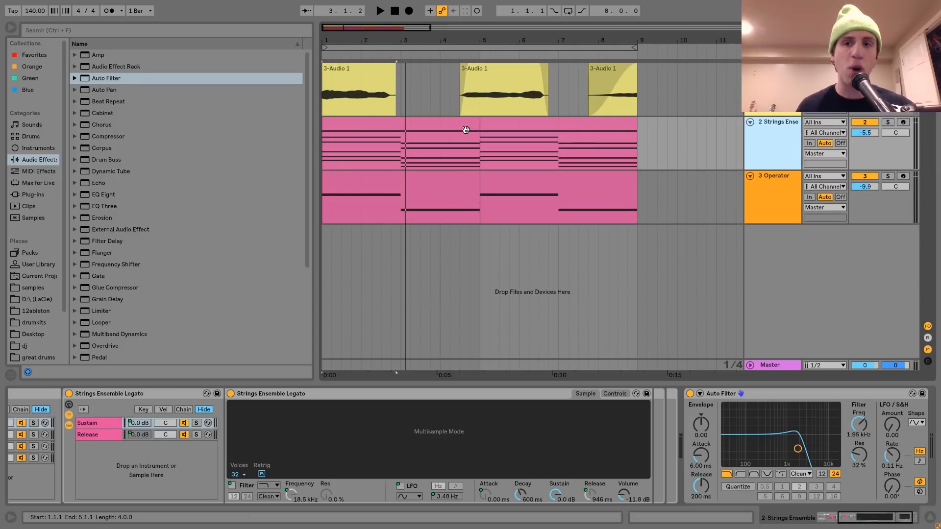
- Add a Ping Pong Delay between the vocal track's Auto Filter and Reverb, with a beat division of 4 and 40% dry/wet
{"action": "left_click", "coordinate": [363, 81]}
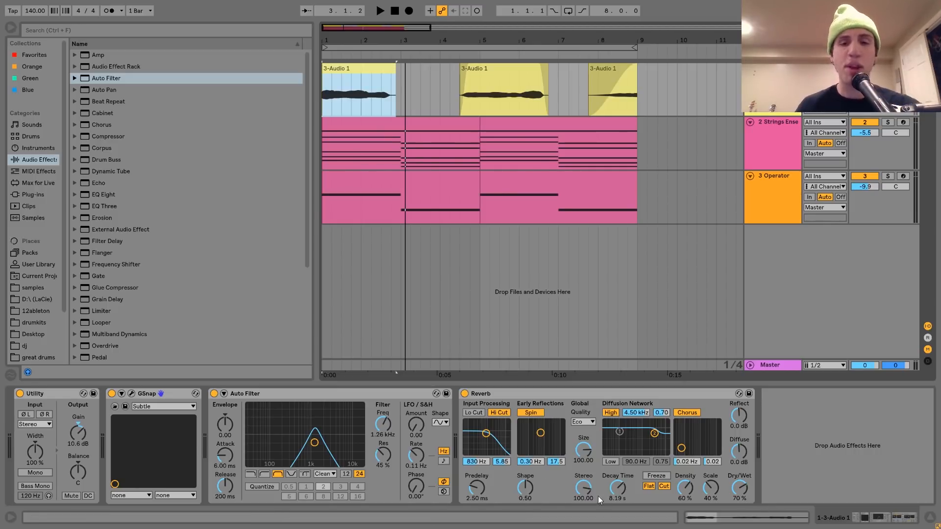
{"action": "scroll", "coordinate": [134, 316], "scroll_direction": "down", "scroll_amount": 4}
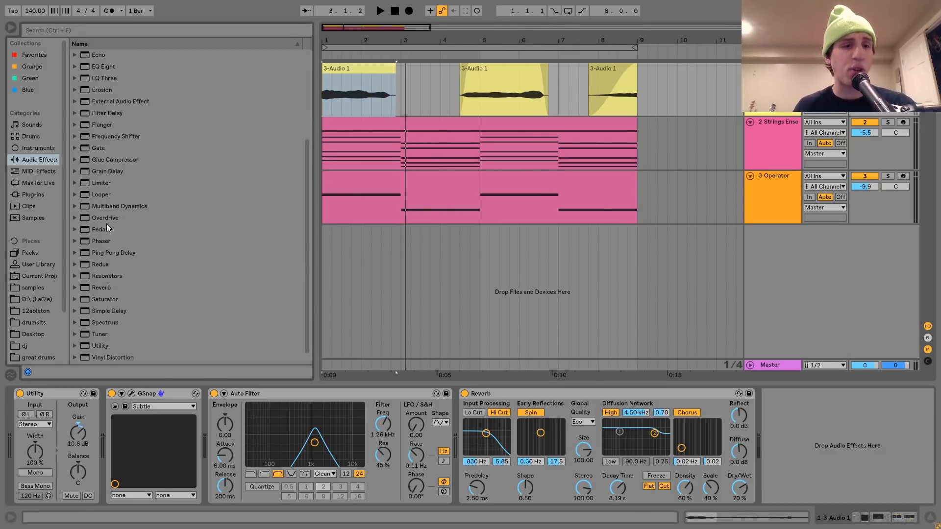
{"action": "left_click", "coordinate": [112, 254]}
{"action": "left_click_drag", "start_coordinate": [112, 254], "coordinate": [478, 422]}
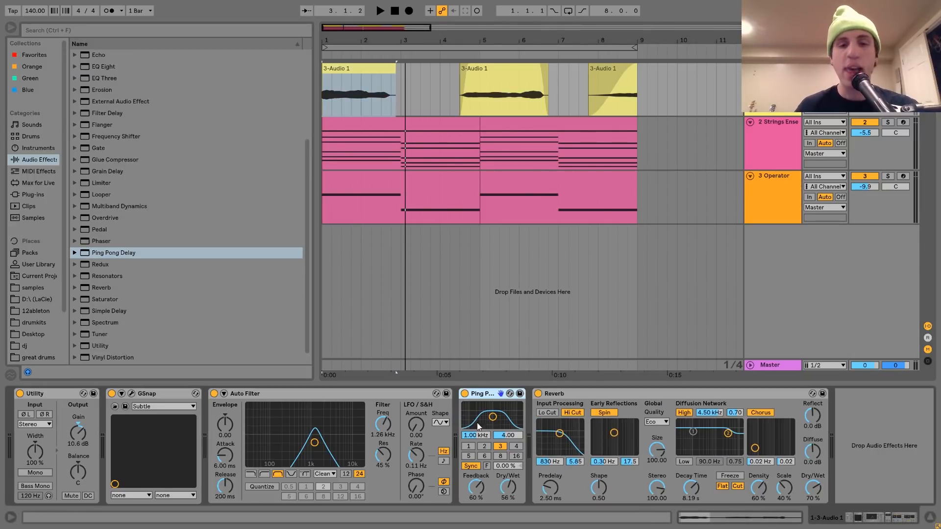
{"action": "left_click", "coordinate": [517, 447]}
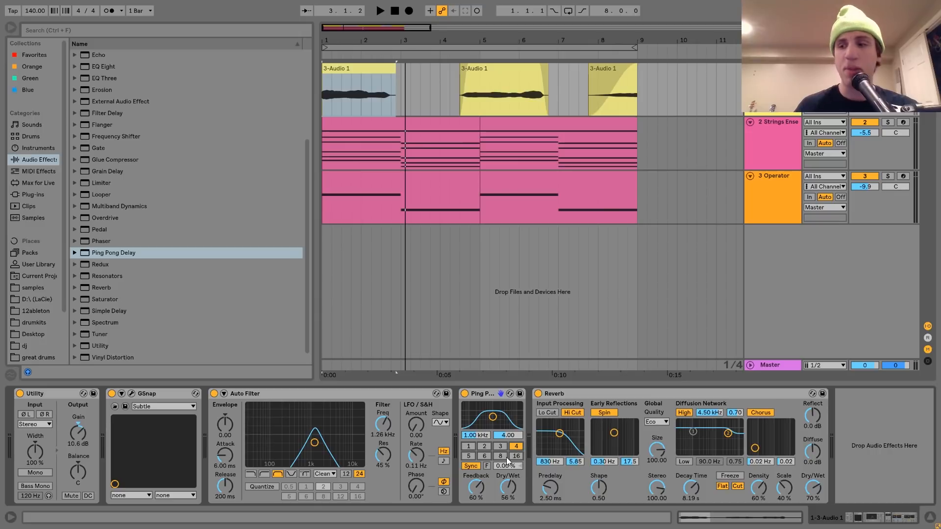
{"action": "left_click_drag", "start_coordinate": [508, 487], "coordinate": [508, 495]}
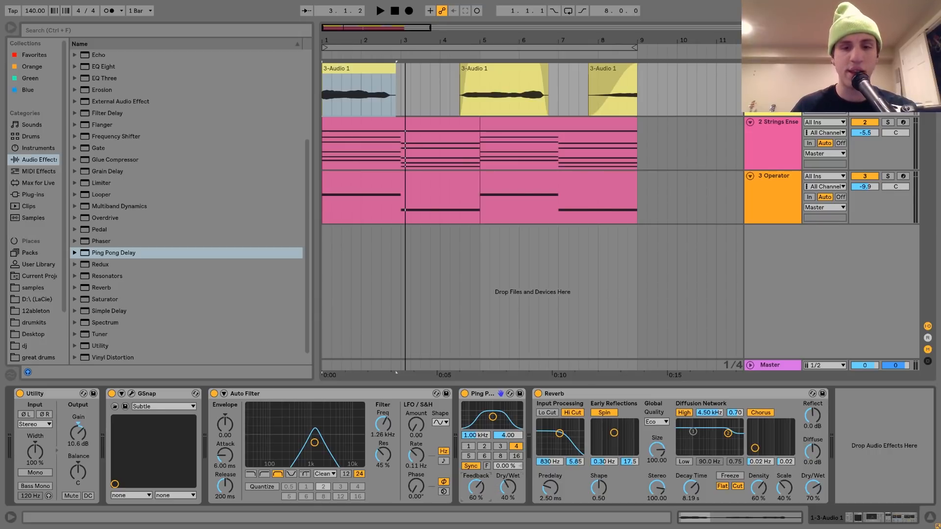
- Play the first vocal clip with the Ping Pong Delay's feedback at 62%, and delete the delay
{"action": "key", "text": "space"}
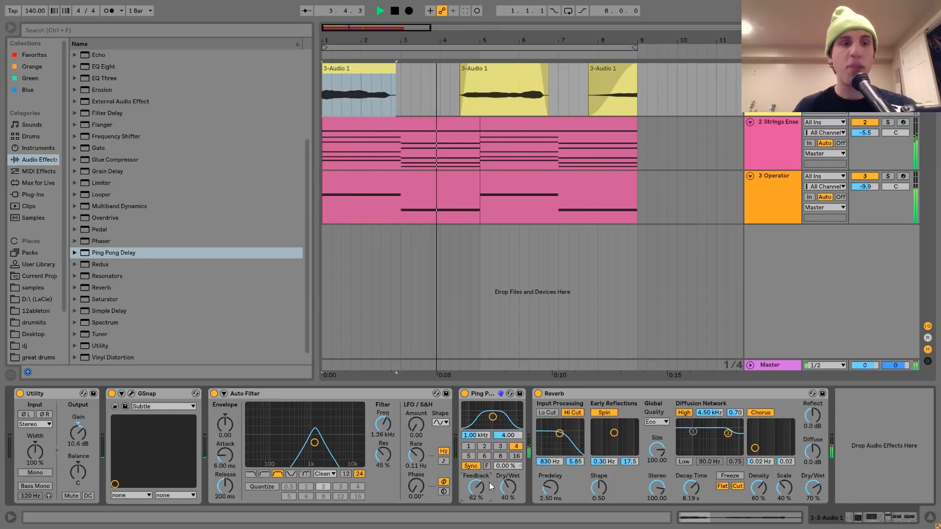
{"action": "key", "text": "space"}
{"action": "left_click", "coordinate": [463, 422]}
{"action": "key", "text": "Delete"}
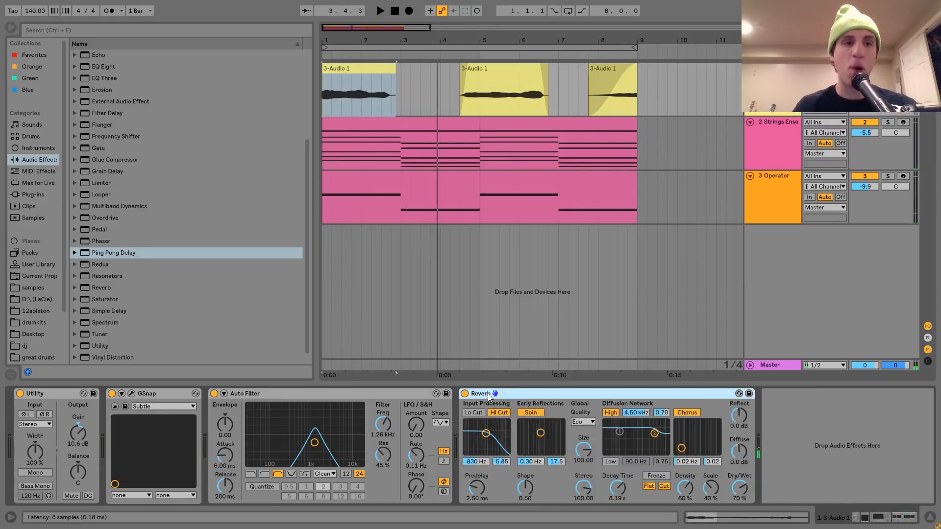
- Insert an Echo before the Reverb and set its feedback to 71% and dry/wet to 56% while playing the first vocal clip
{"action": "left_click_drag", "start_coordinate": [93, 56], "coordinate": [491, 450]}
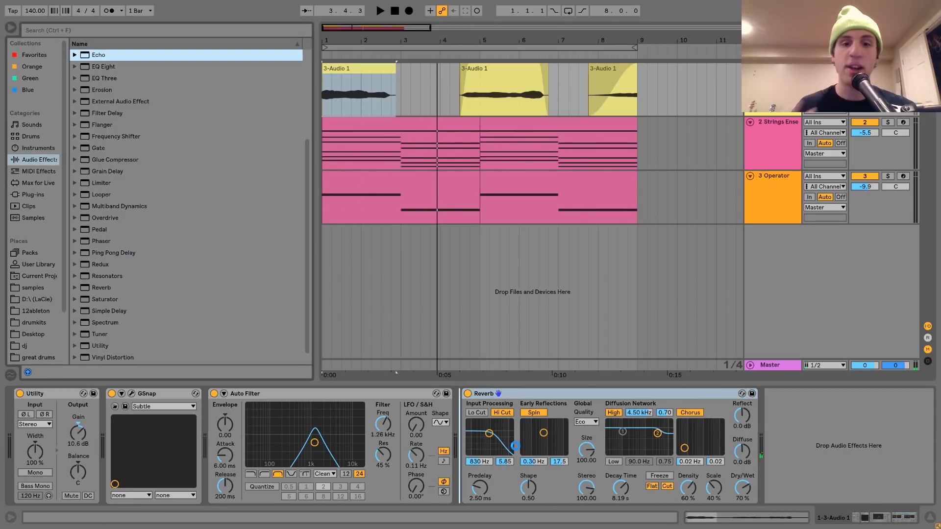
{"action": "left_click", "coordinate": [510, 441]}
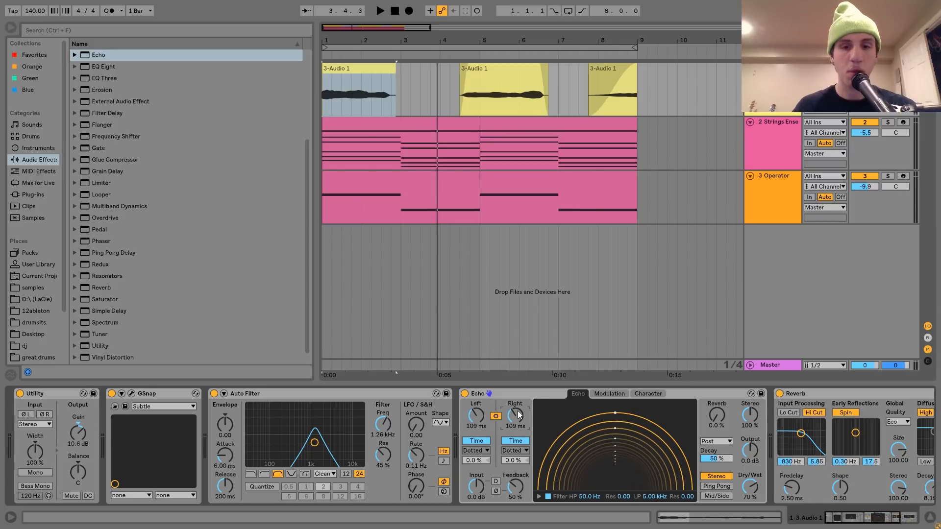
{"action": "key", "text": "space"}
{"action": "left_click_drag", "start_coordinate": [522, 496], "coordinate": [523, 483]}
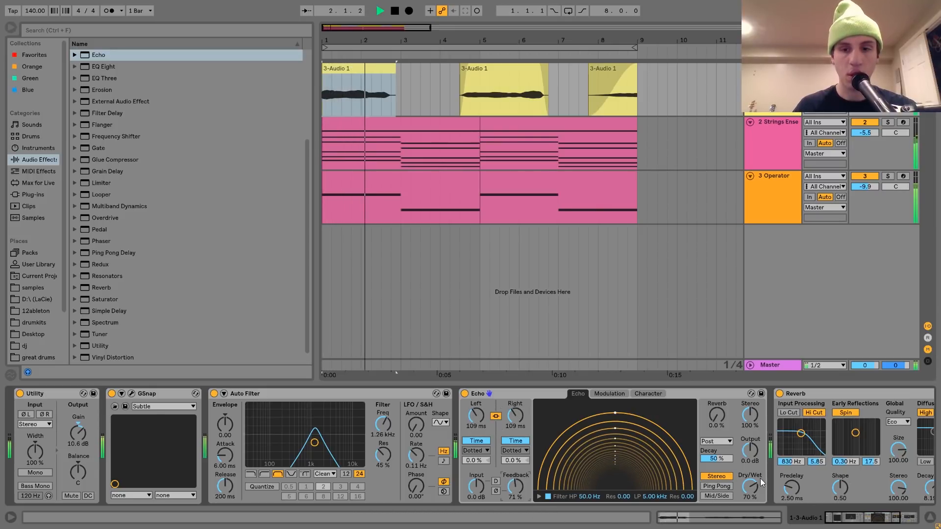
{"action": "left_click_drag", "start_coordinate": [757, 482], "coordinate": [753, 483]}
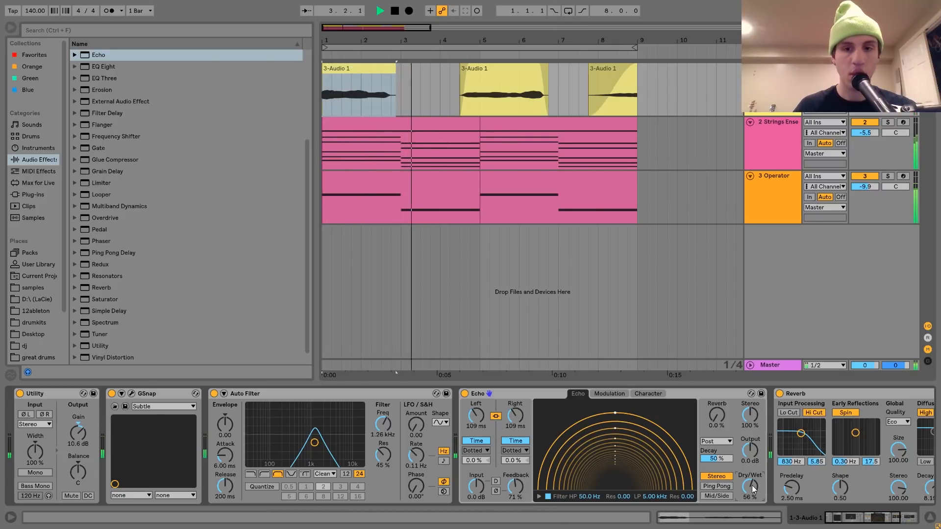
{"action": "key", "text": "space"}
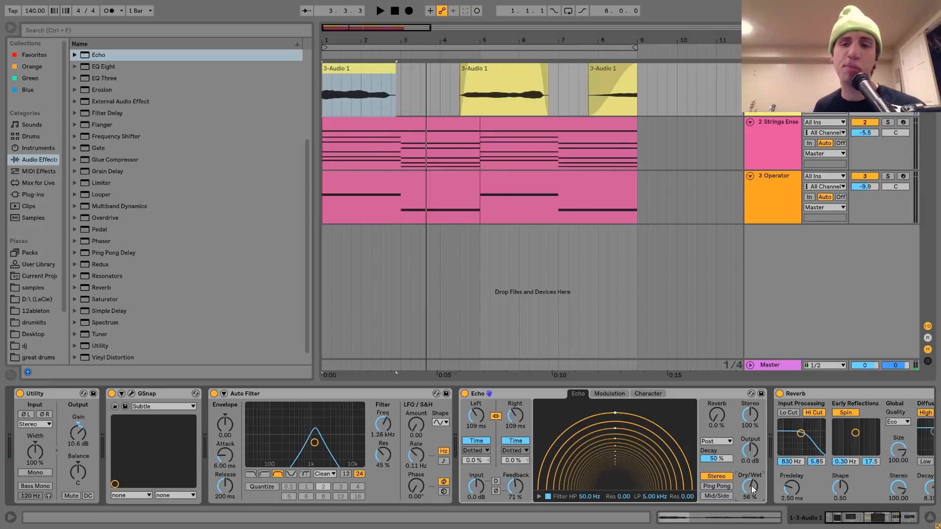
- Review the vocal track's effect chain from Utility and GSnap through Auto Filter, Echo and Reverb
{"action": "scroll", "coordinate": [754, 490], "scroll_direction": "down", "scroll_amount": 3}
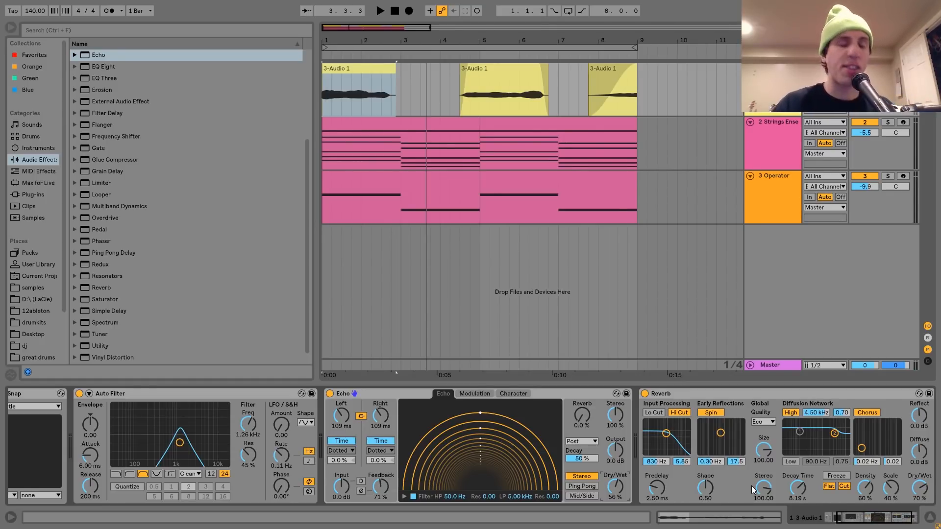
{"action": "scroll", "coordinate": [599, 461], "scroll_direction": "up", "scroll_amount": 3}
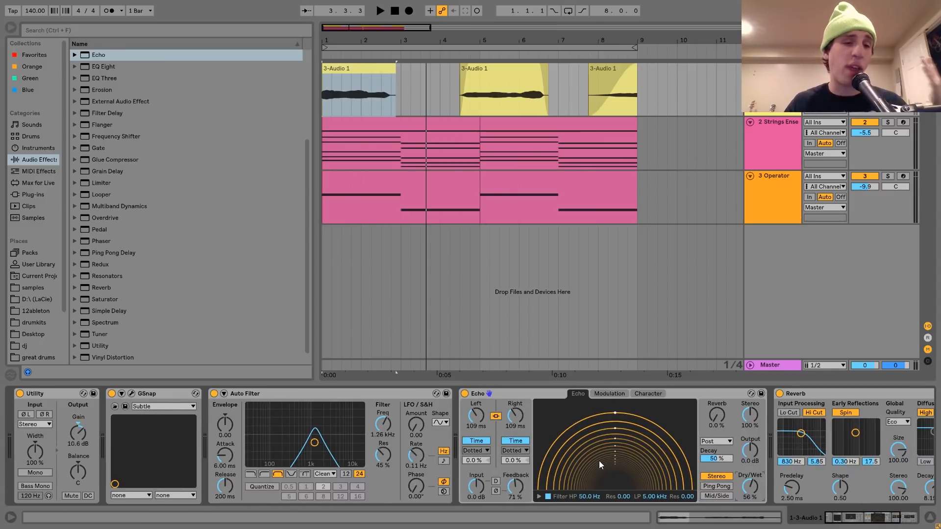
{"action": "left_click", "coordinate": [154, 393]}
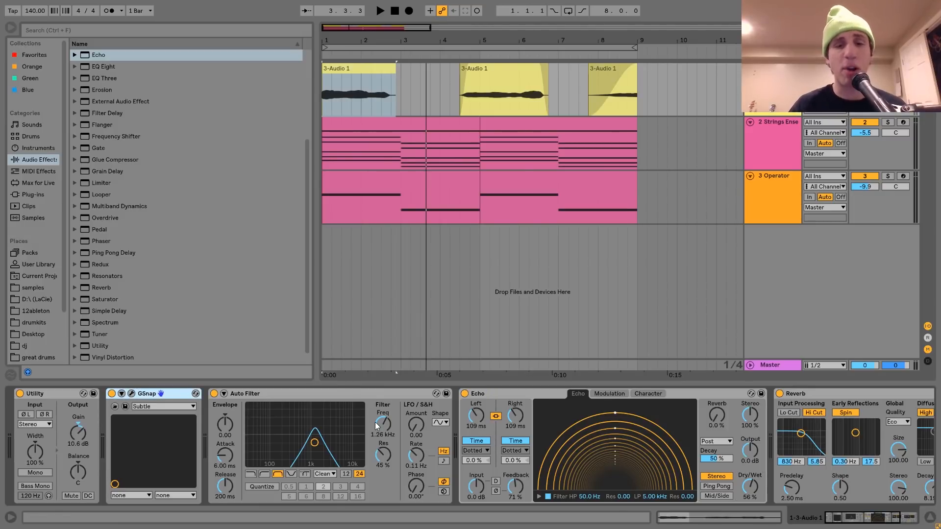
{"action": "scroll", "coordinate": [375, 421], "scroll_direction": "down", "scroll_amount": 4}
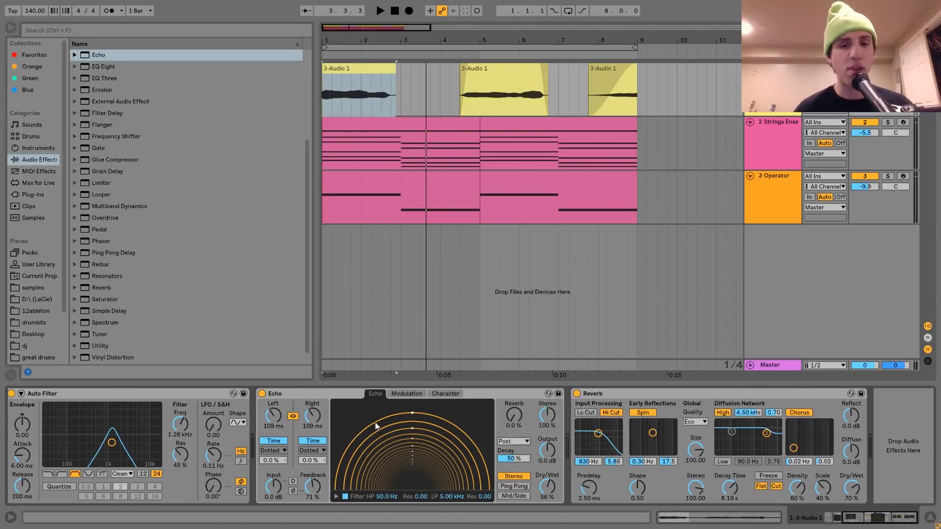
{"action": "scroll", "coordinate": [375, 422], "scroll_direction": "up", "scroll_amount": 4}
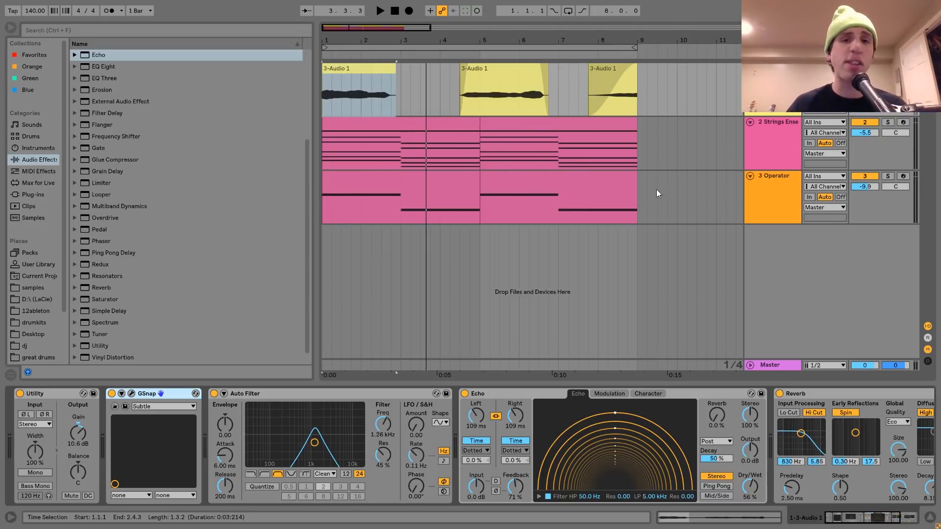
- Play the strings track in solo, take it out of solo and return to the vocal track's effects
{"action": "left_click", "coordinate": [412, 136]}
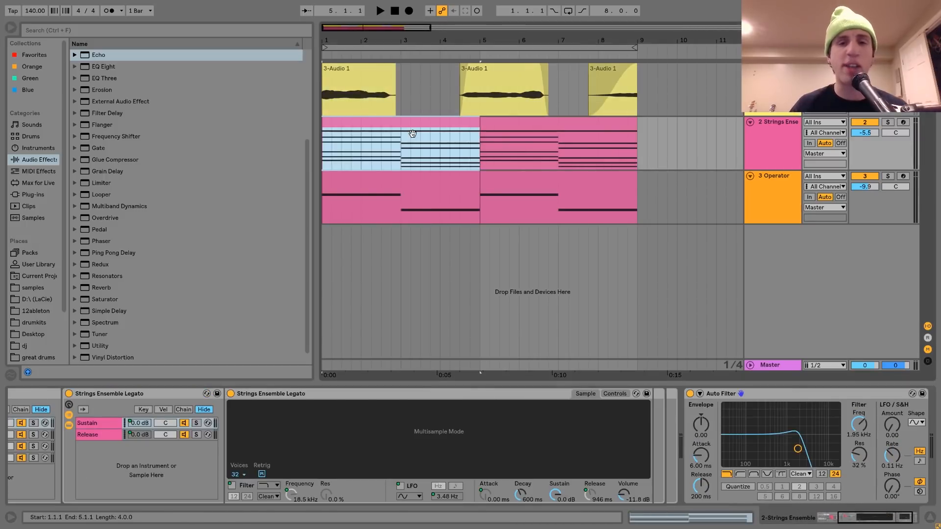
{"action": "left_click", "coordinate": [887, 122]}
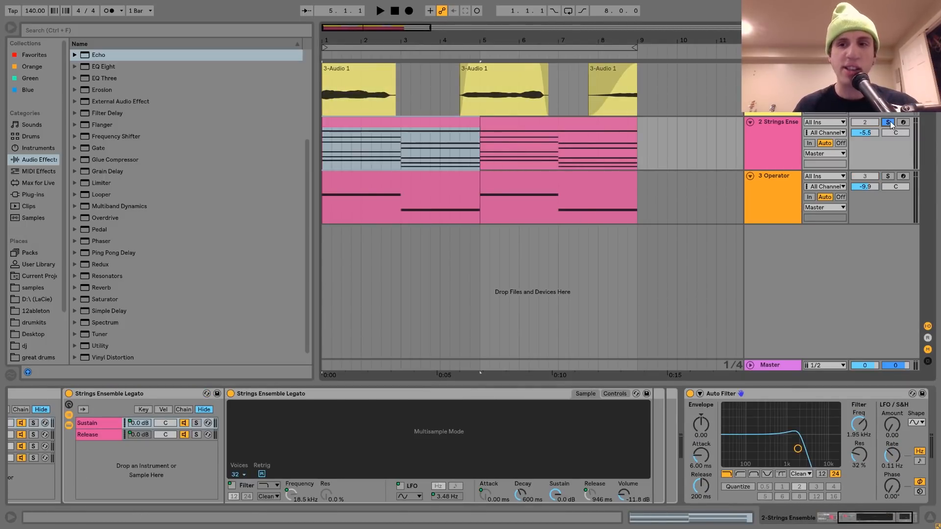
{"action": "left_click", "coordinate": [786, 136]}
{"action": "key", "text": "space"}
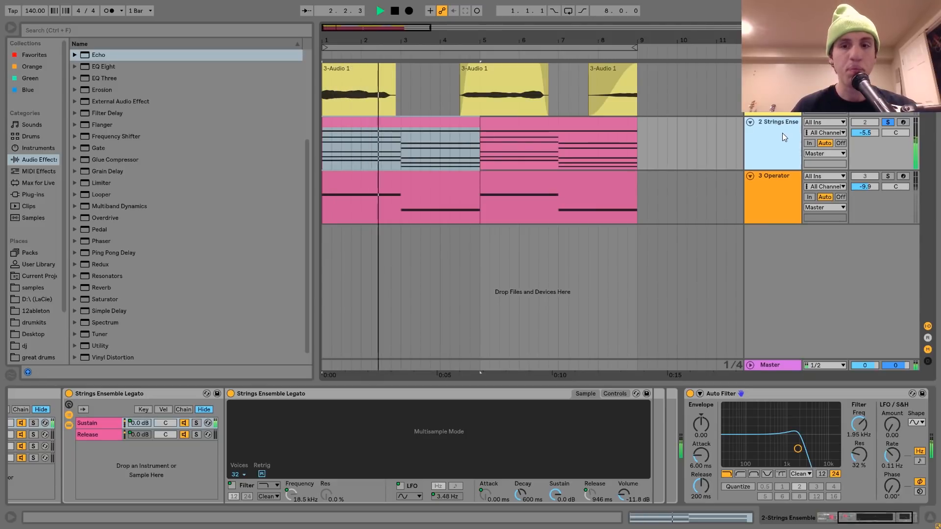
{"action": "key", "text": "space"}
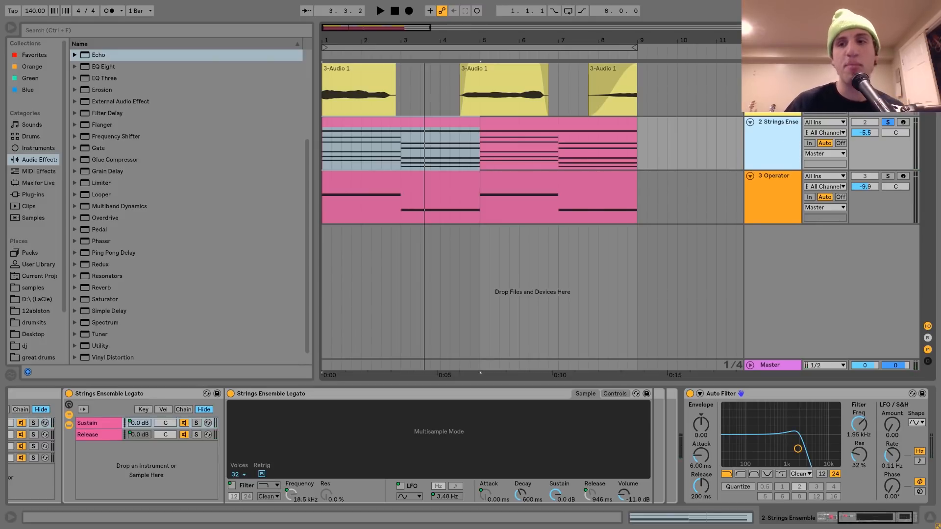
{"action": "left_click", "coordinate": [887, 123]}
{"action": "left_click", "coordinate": [796, 111]}
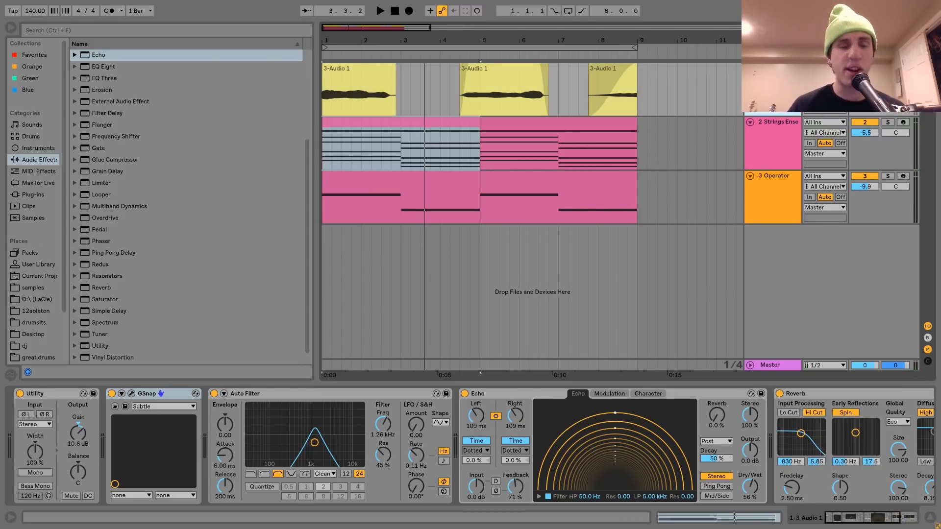